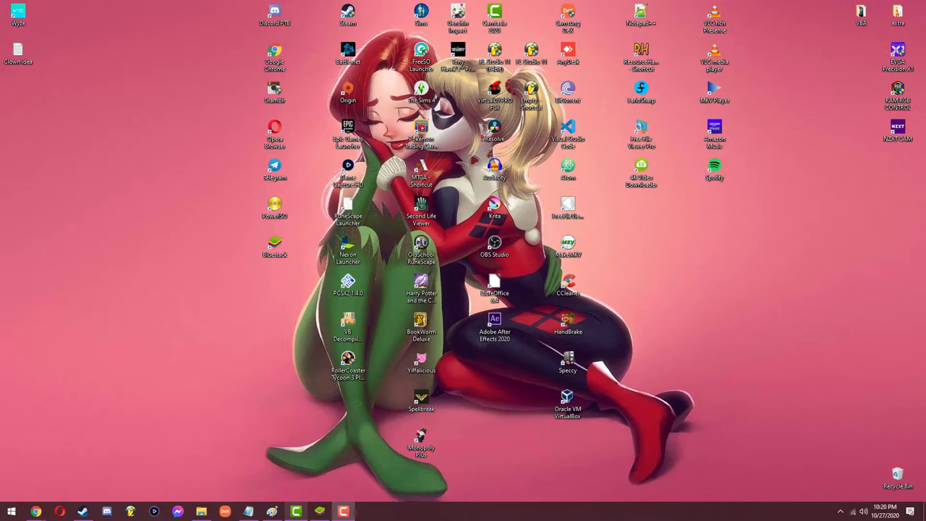
# - Launch OBS Studio from the Start menu search and install the 26.0.2 update
pyautogui.press('super')
pyautogui.write('obs')
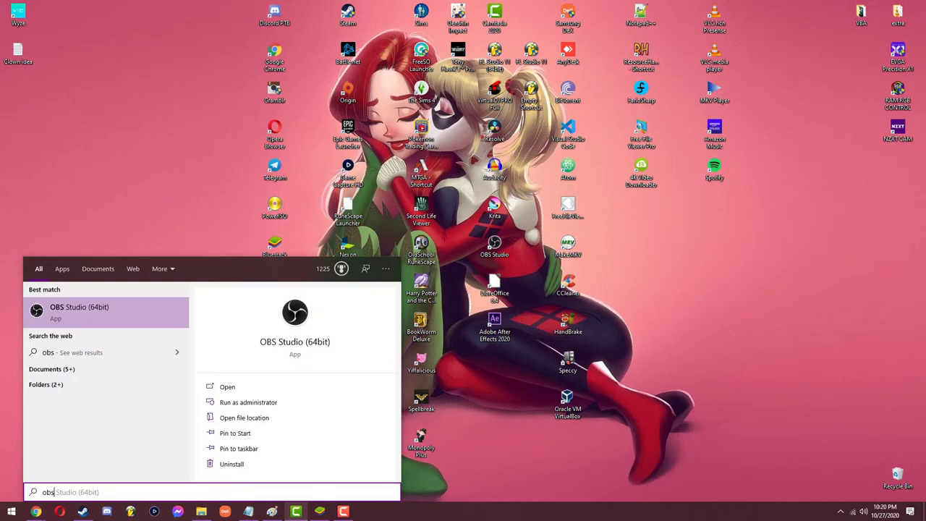
pyautogui.press('Return')
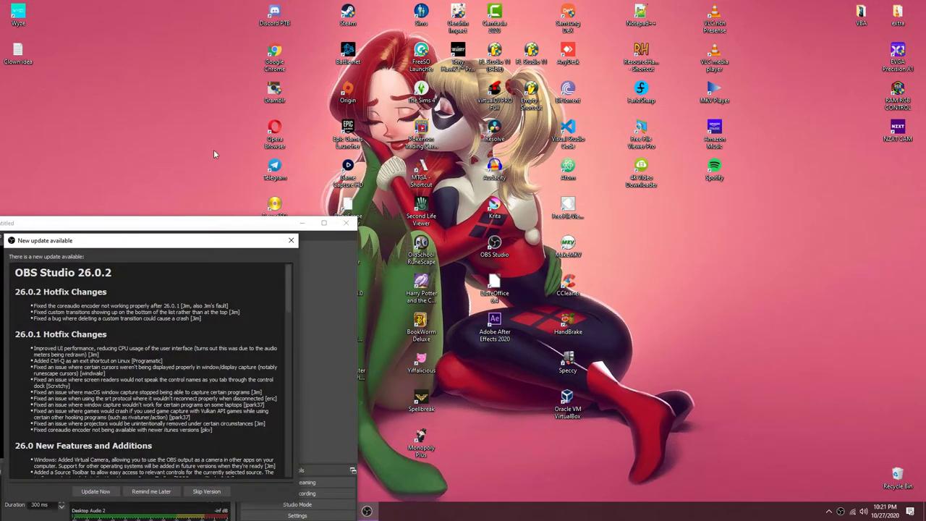
pyautogui.click(184, 227)
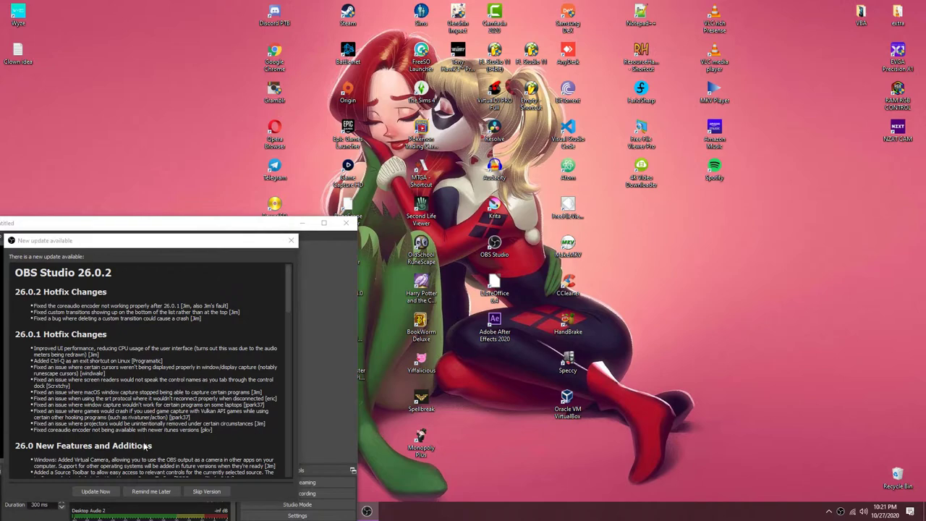
pyautogui.click(95, 492)
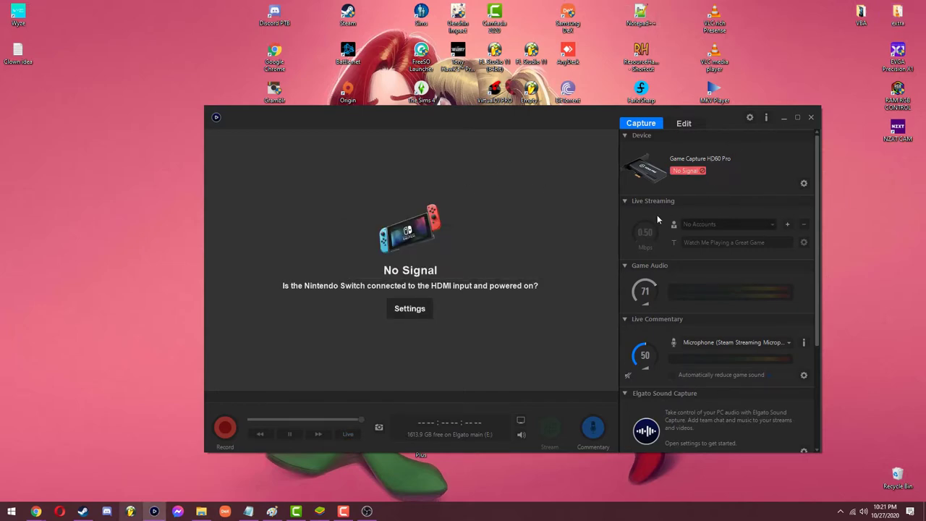
pyautogui.click(803, 183)
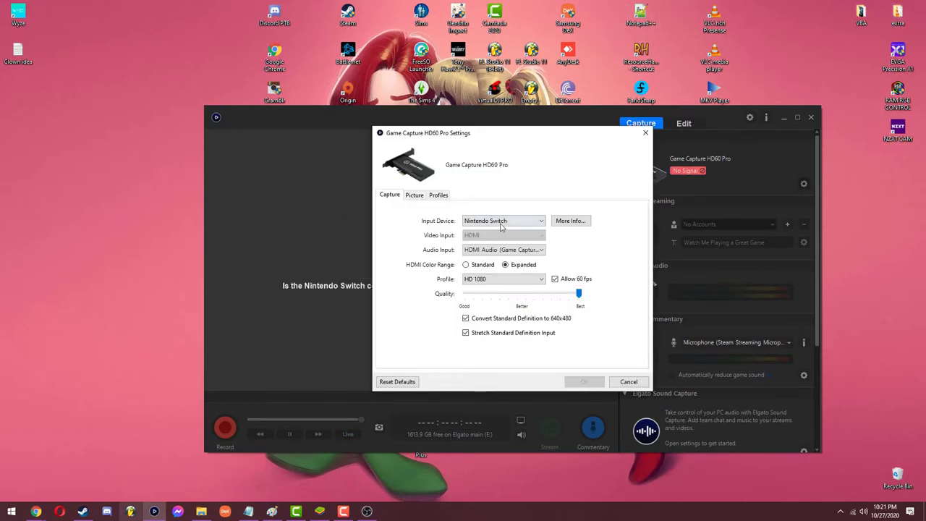
pyautogui.click(488, 251)
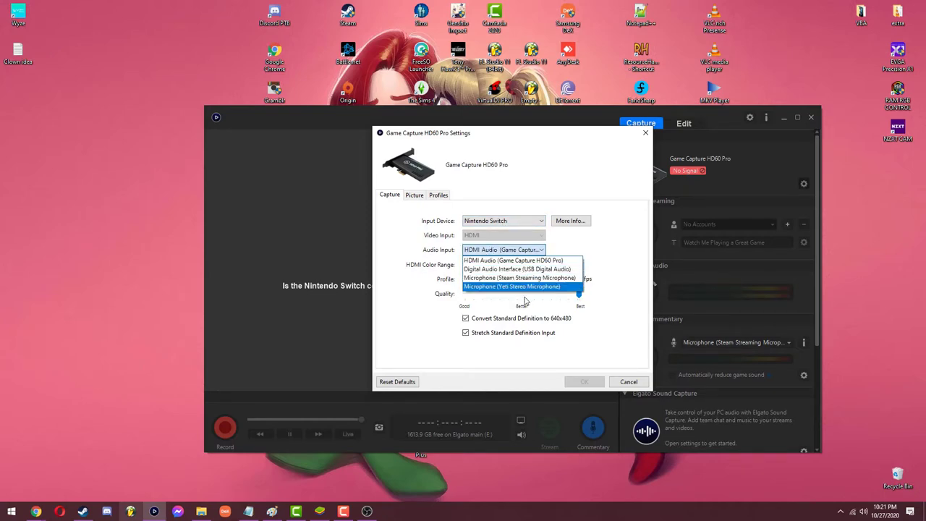
pyautogui.click(627, 251)
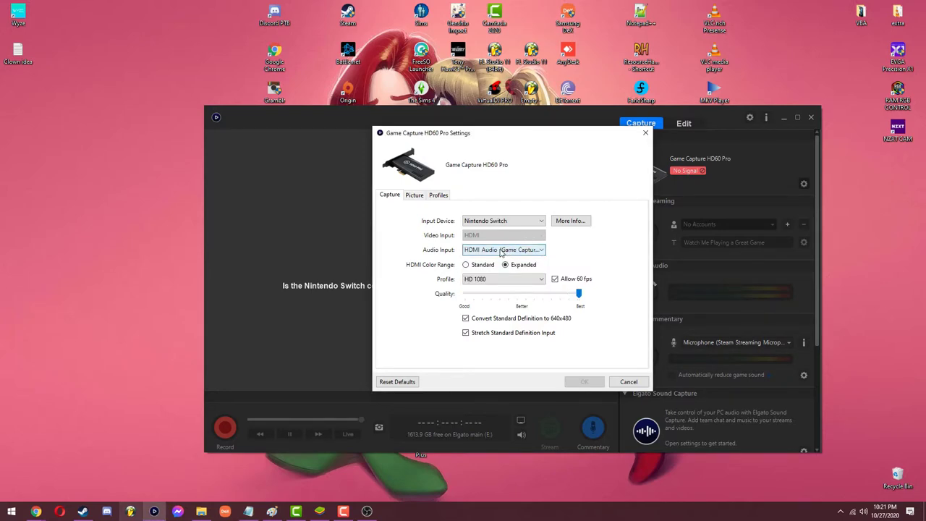
pyautogui.click(506, 221)
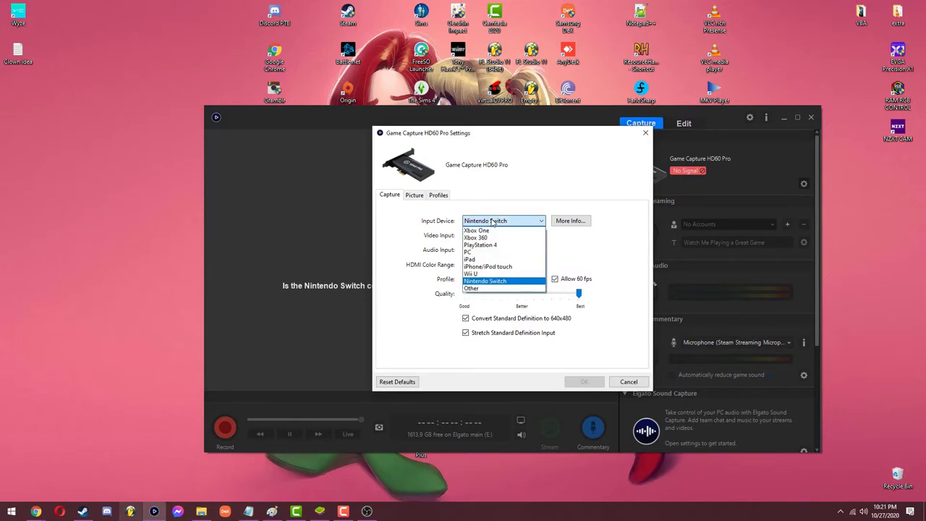
pyautogui.click(408, 224)
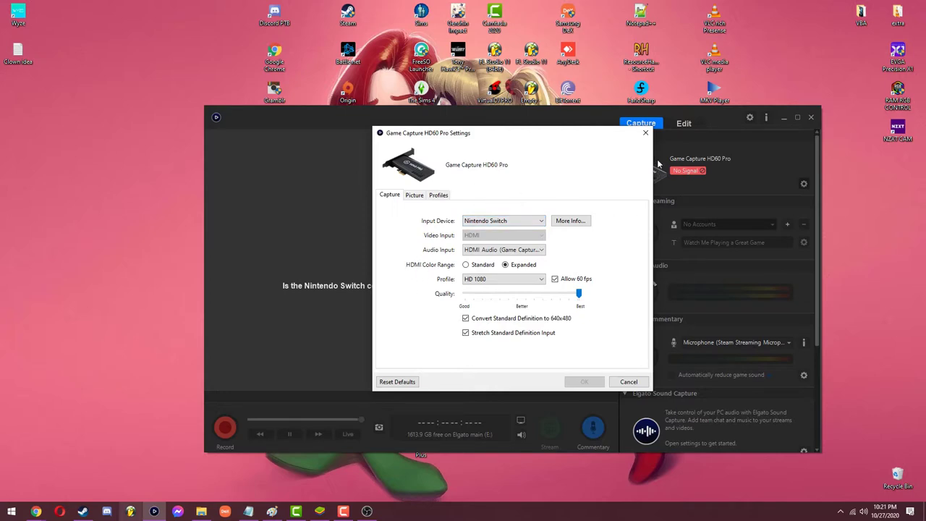
pyautogui.click(644, 134)
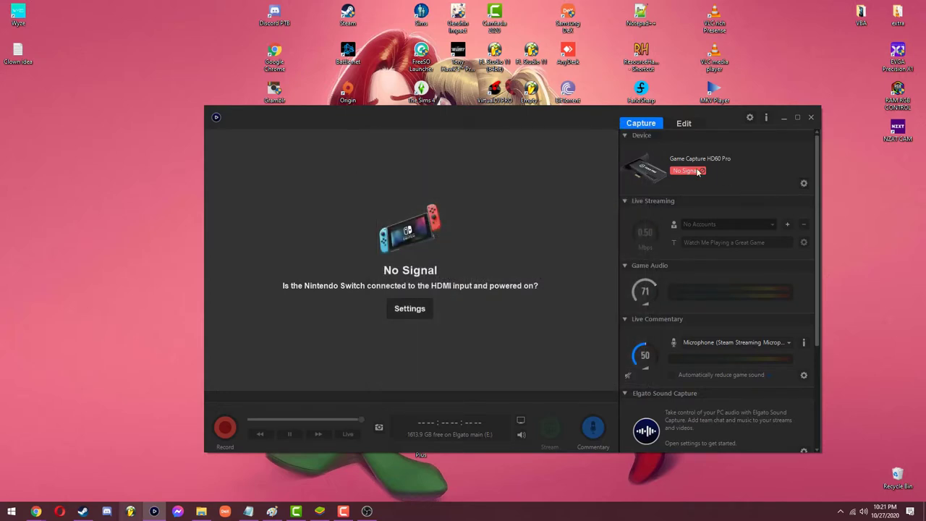
pyautogui.click(749, 118)
pyautogui.click(411, 130)
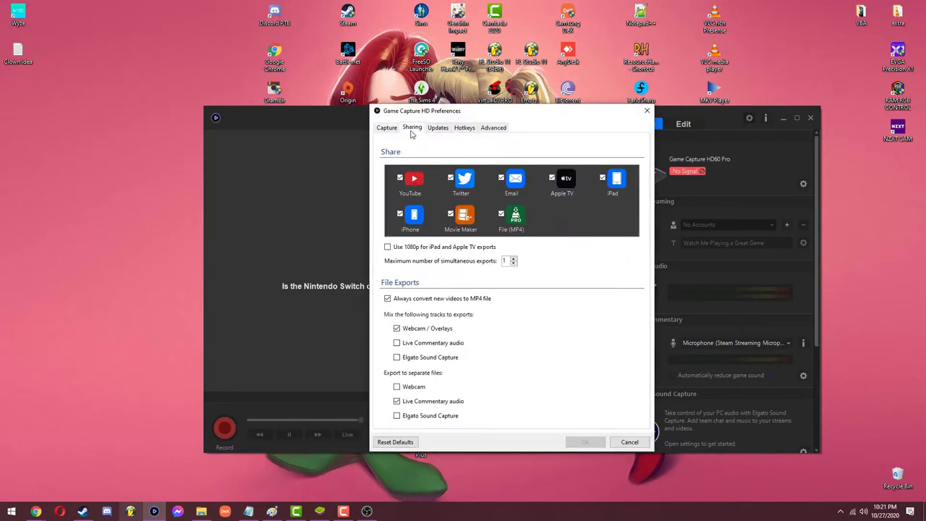
pyautogui.click(430, 129)
pyautogui.click(460, 128)
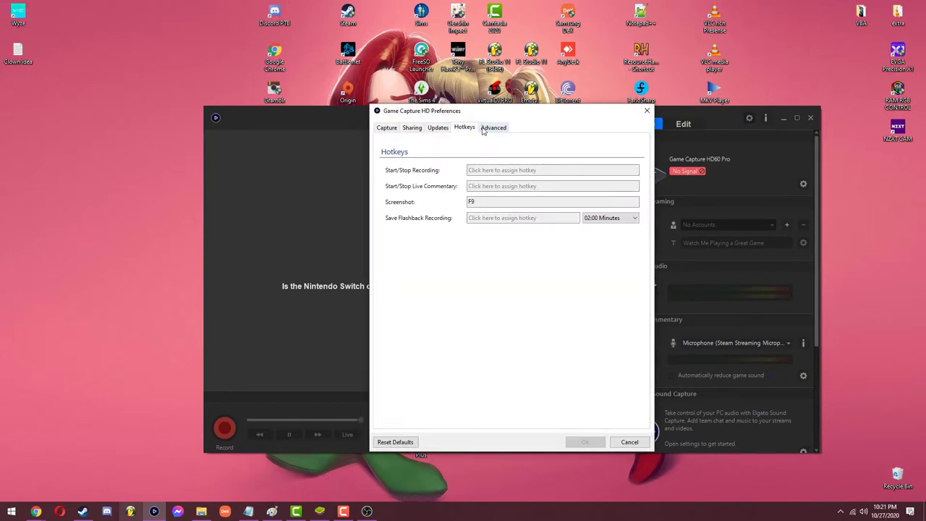
pyautogui.click(490, 128)
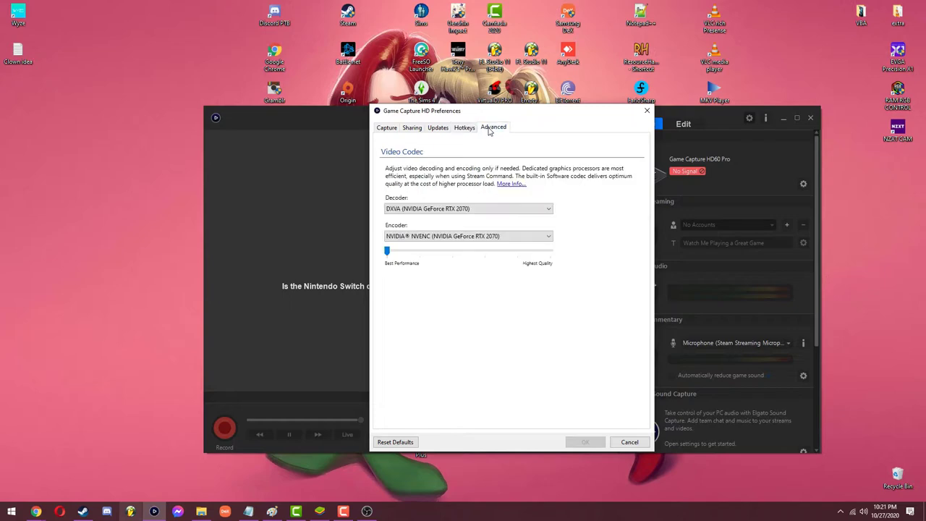
pyautogui.click(648, 112)
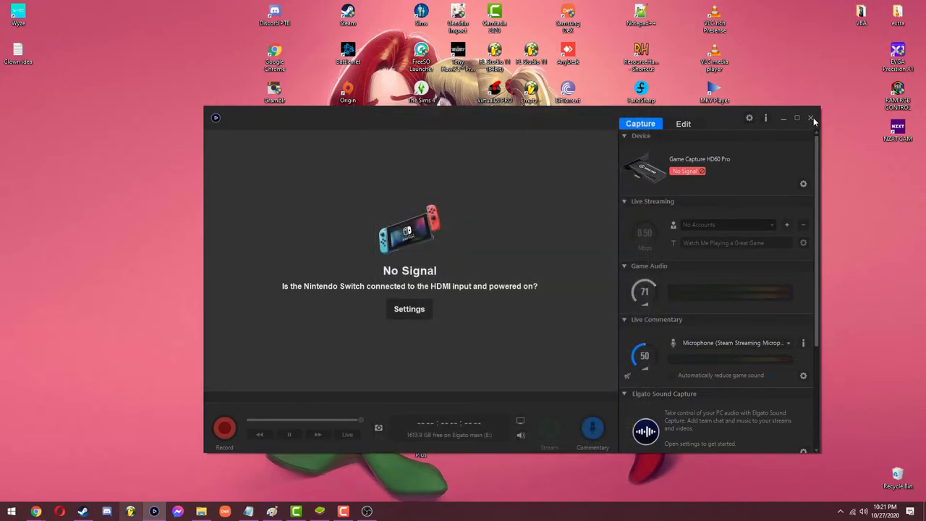
# - Close the Elgato capture app and delete the Image source from the Carmtasia scene
pyautogui.click(811, 118)
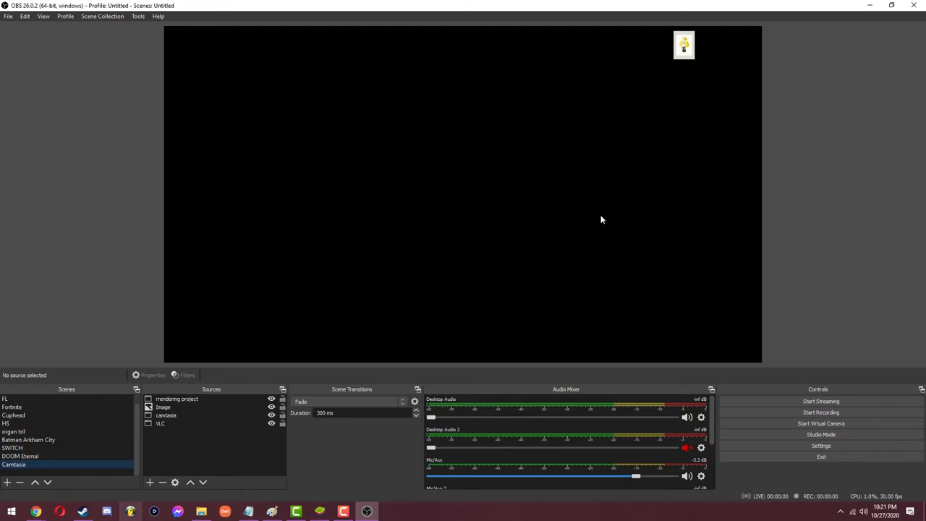
pyautogui.click(684, 46)
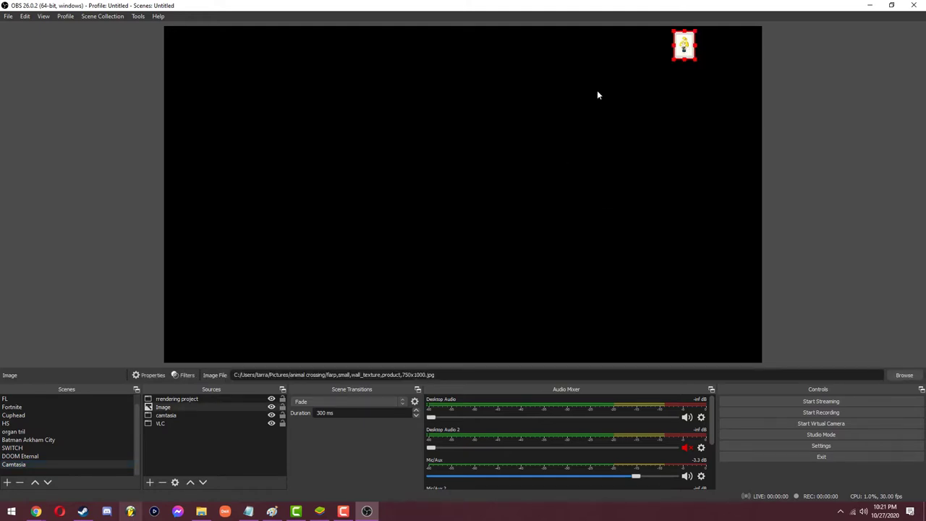
pyautogui.press('Delete')
pyautogui.press('Return')
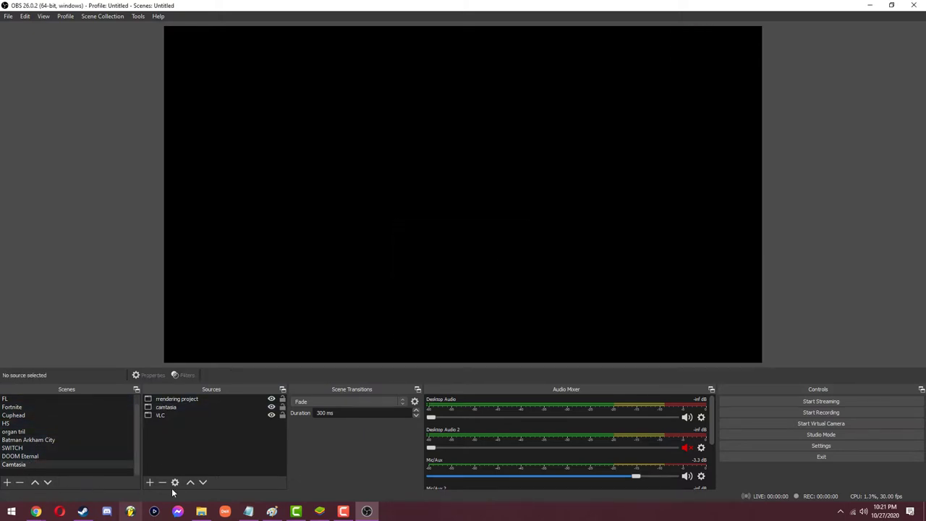
# - Add a new scene named i-kan
pyautogui.click(6, 482)
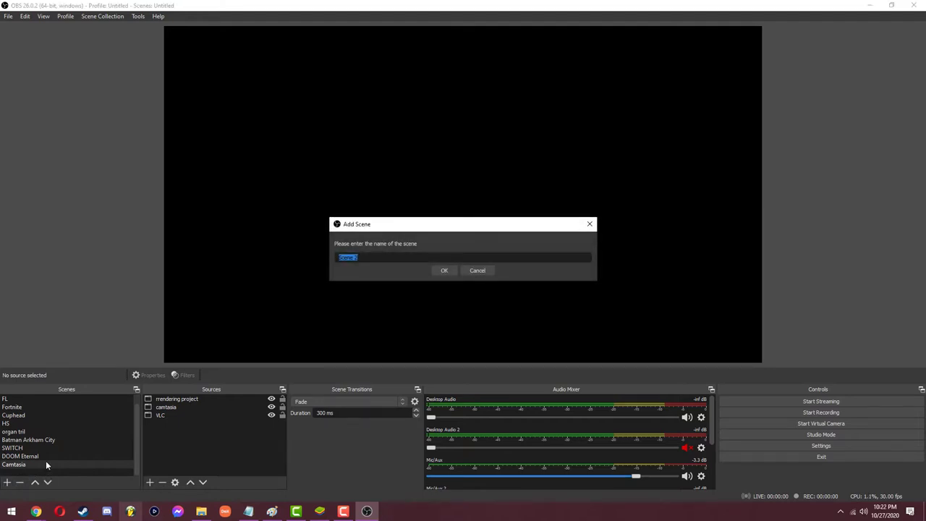
pyautogui.write('I')
pyautogui.write('kan')
pyautogui.press('Return')
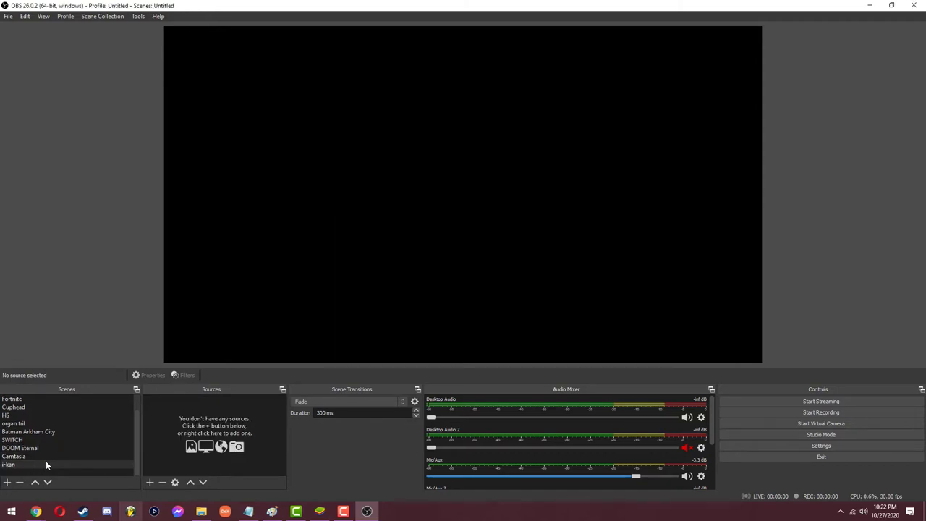
# - Add a Display Capture source named i-Kan to the scene
pyautogui.click(150, 481)
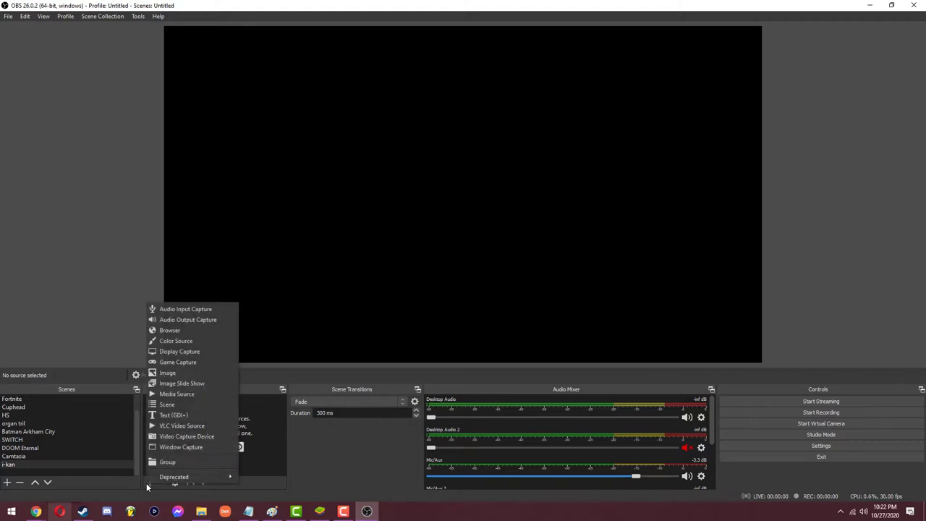
pyautogui.click(224, 352)
pyautogui.write('i-Kan')
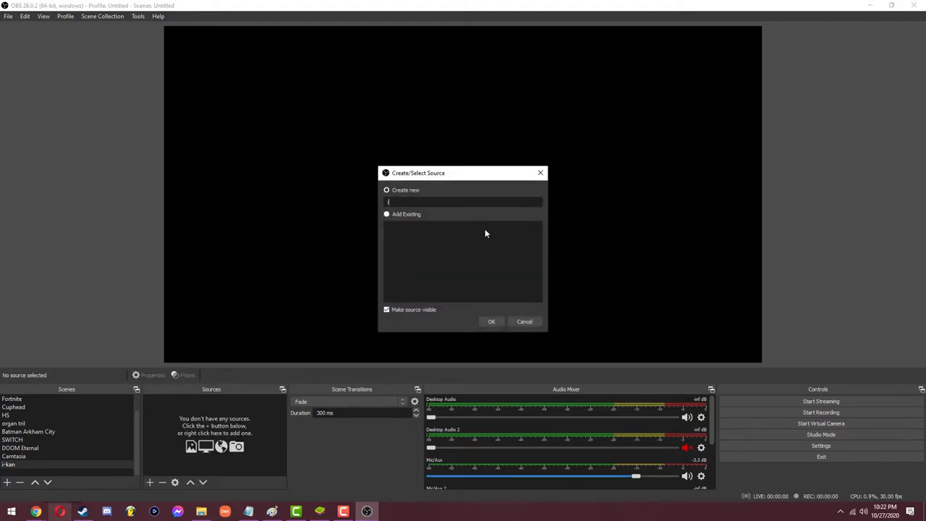
pyautogui.press('Return')
pyautogui.press('Return')
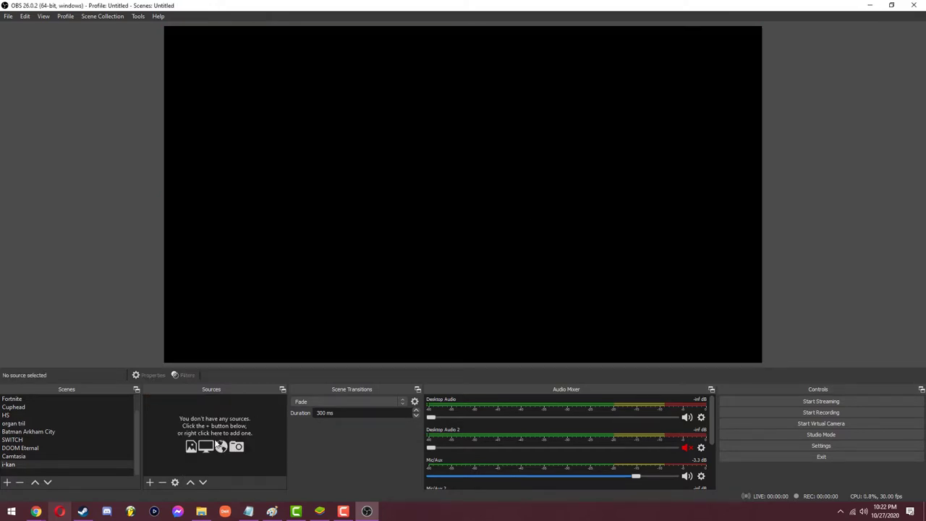
# - Add a Video Capture Device source named ikan using the USB Video device for the Switch feed
pyautogui.rightClick(215, 439)
pyautogui.moveTo(233, 445)
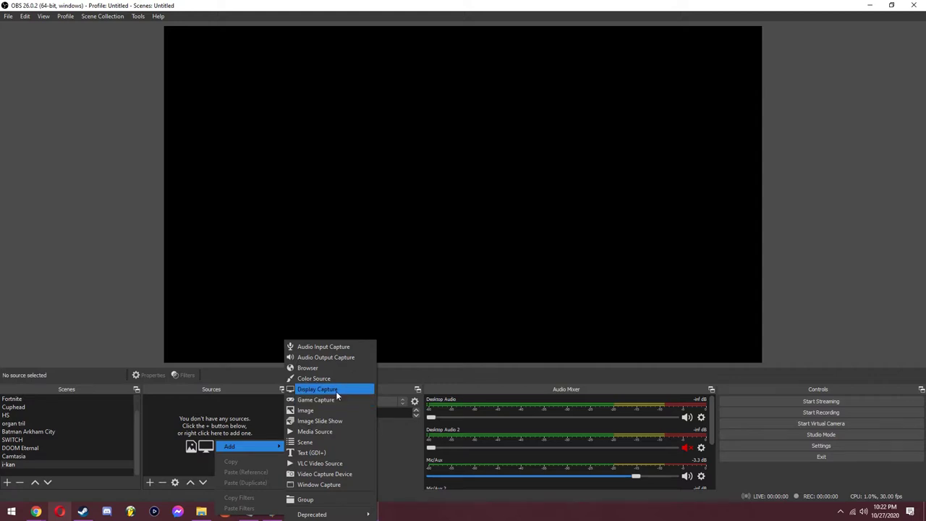
pyautogui.click(335, 474)
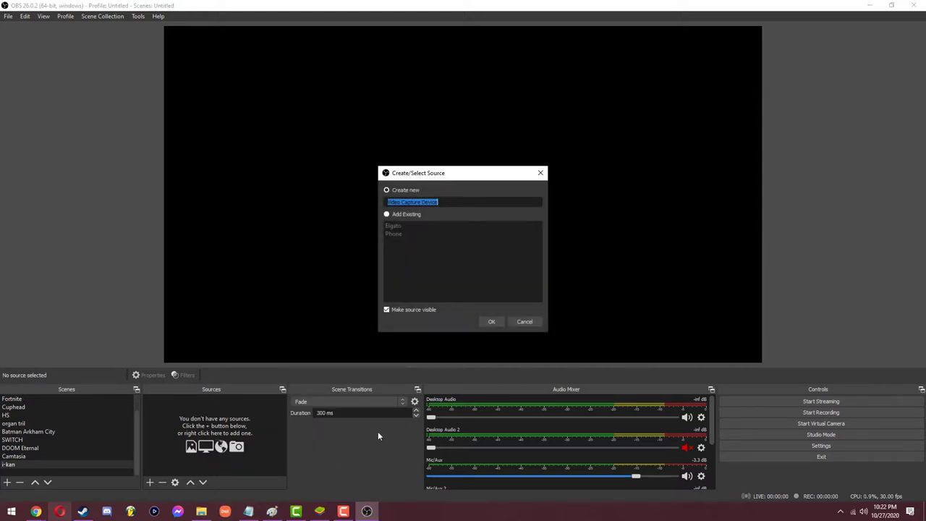
pyautogui.write('ikan')
pyautogui.press('Return')
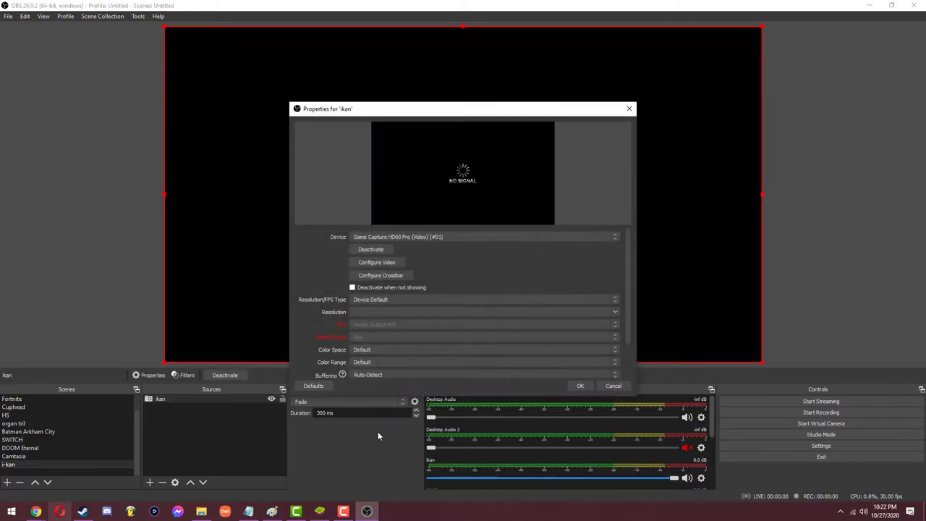
pyautogui.click(436, 237)
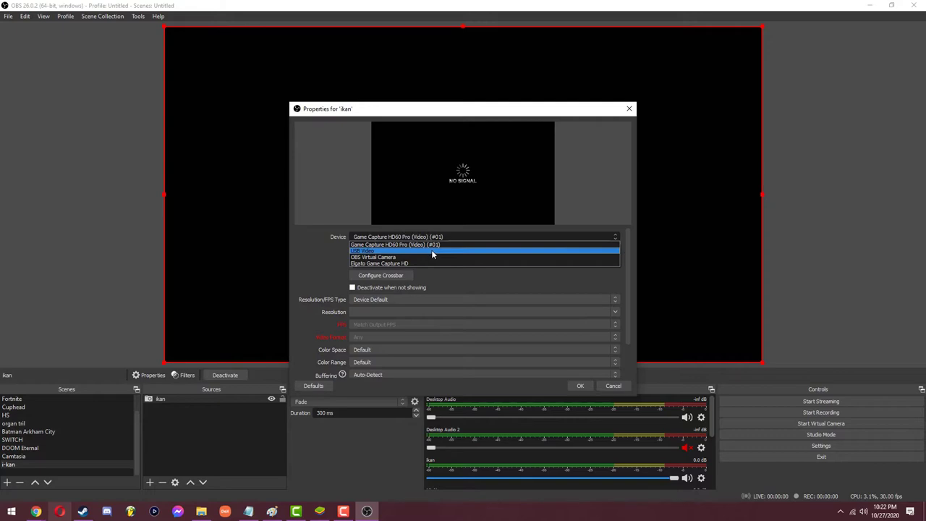
pyautogui.click(431, 250)
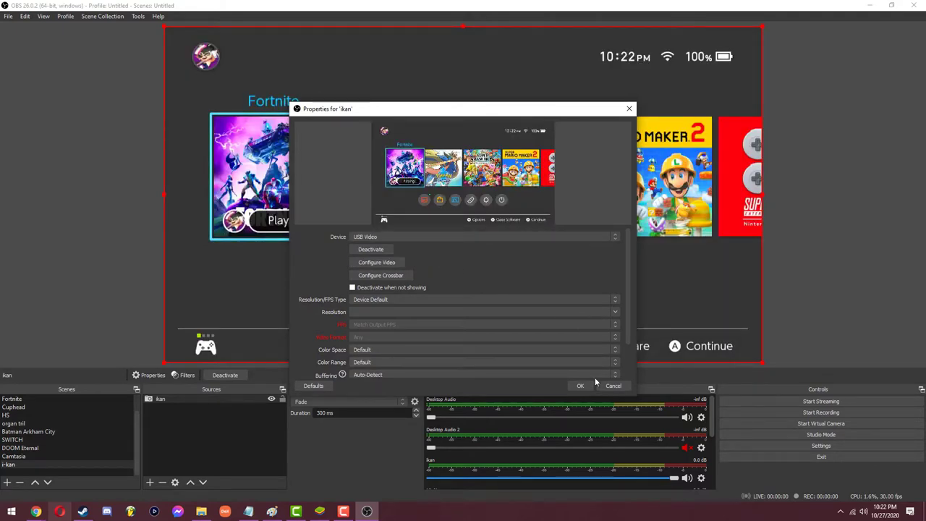
pyautogui.click(586, 384)
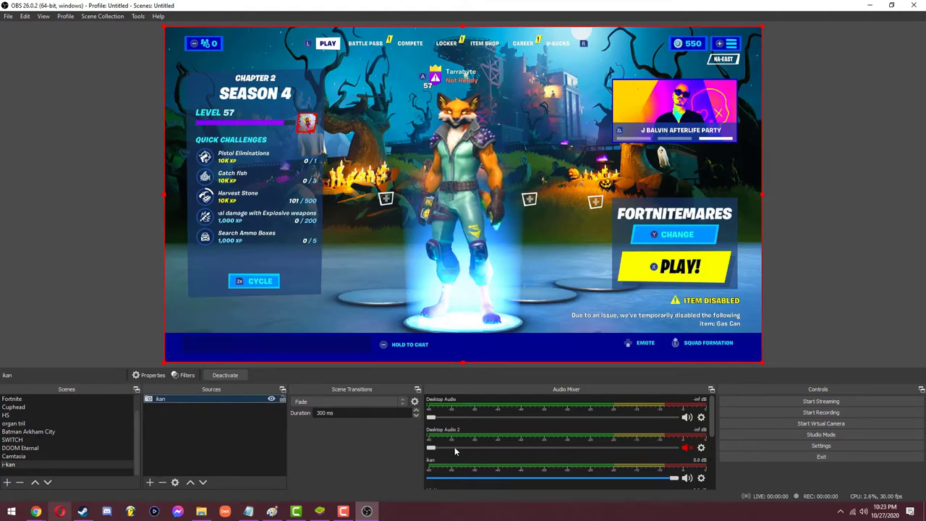
# - Unmute Desktop Audio 2, raise both desktop audio sliders to full, and check the ikan filters
pyautogui.moveTo(431, 417); pyautogui.dragTo(673, 417)
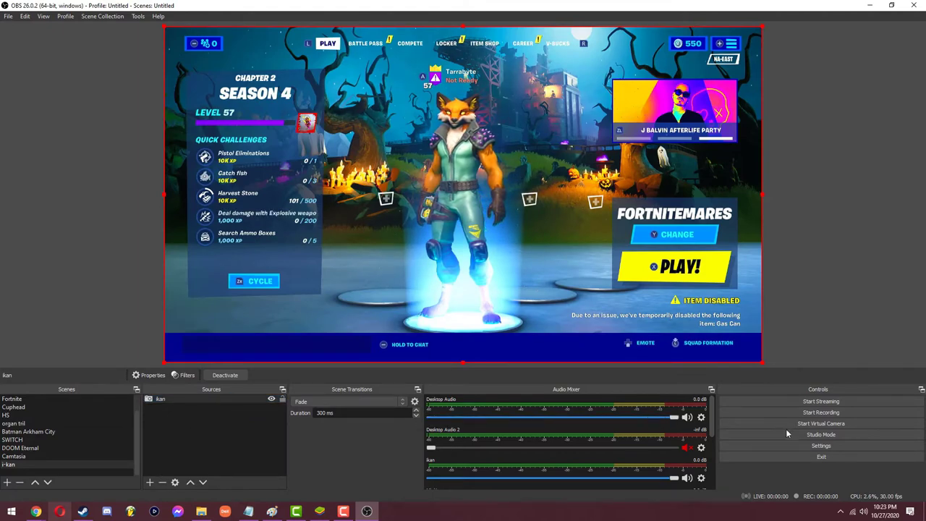
pyautogui.click(687, 448)
pyautogui.moveTo(433, 450); pyautogui.dragTo(672, 463)
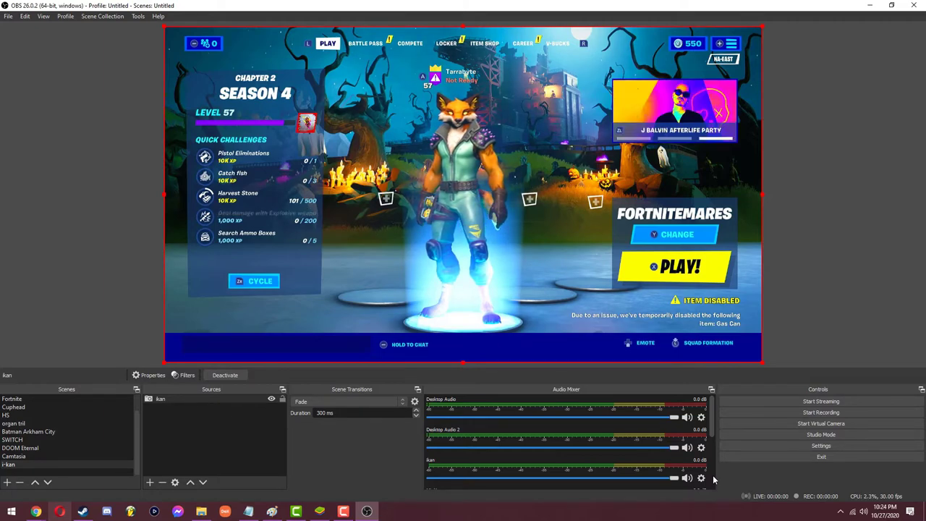
pyautogui.click(182, 376)
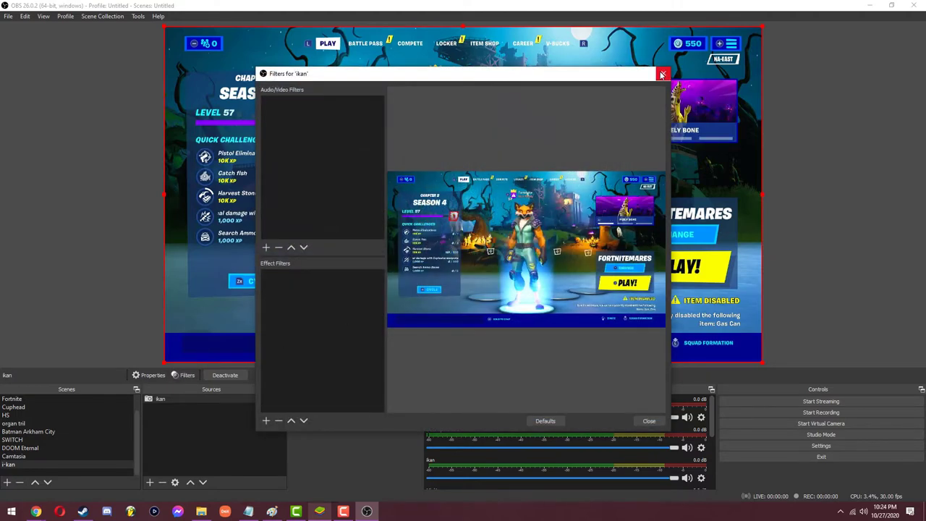
pyautogui.click(661, 75)
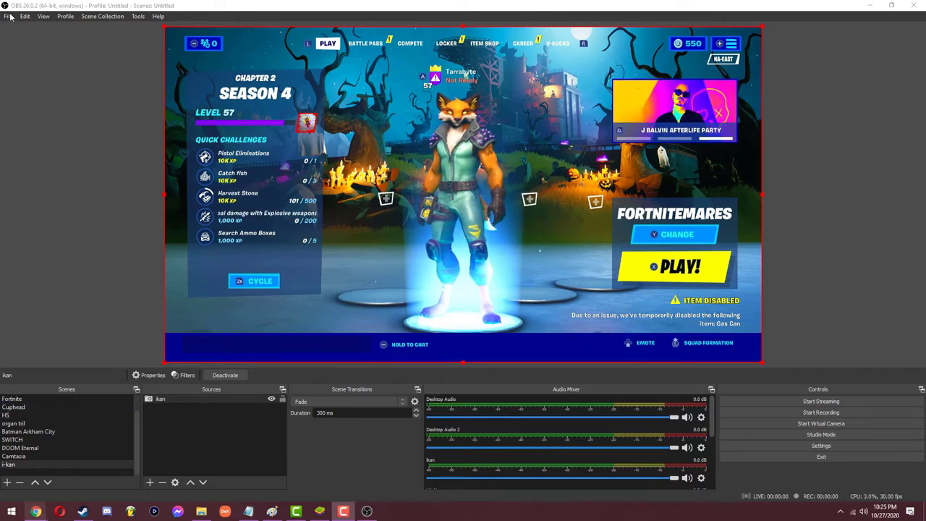
# - In Settings > Audio, set sample rate to 48 kHz and channels to 5.1, then apply
pyautogui.click(138, 16)
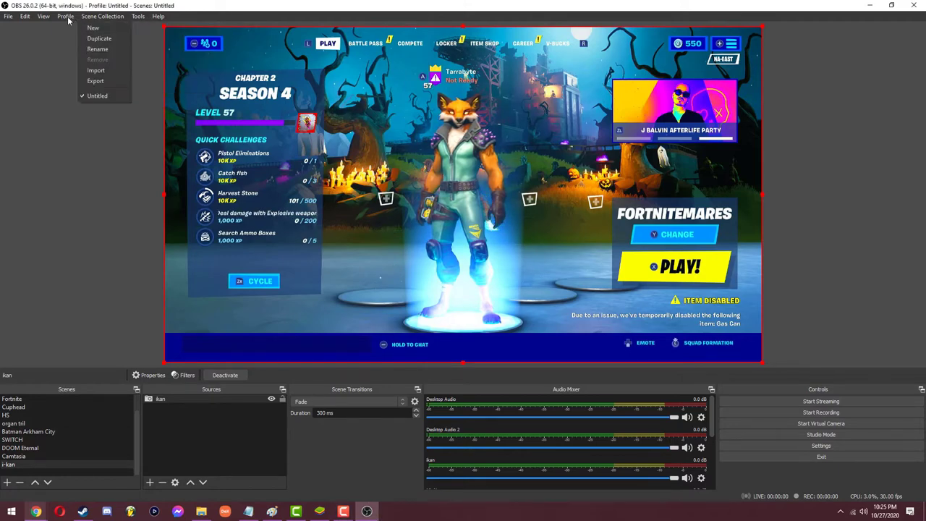
pyautogui.click(157, 16)
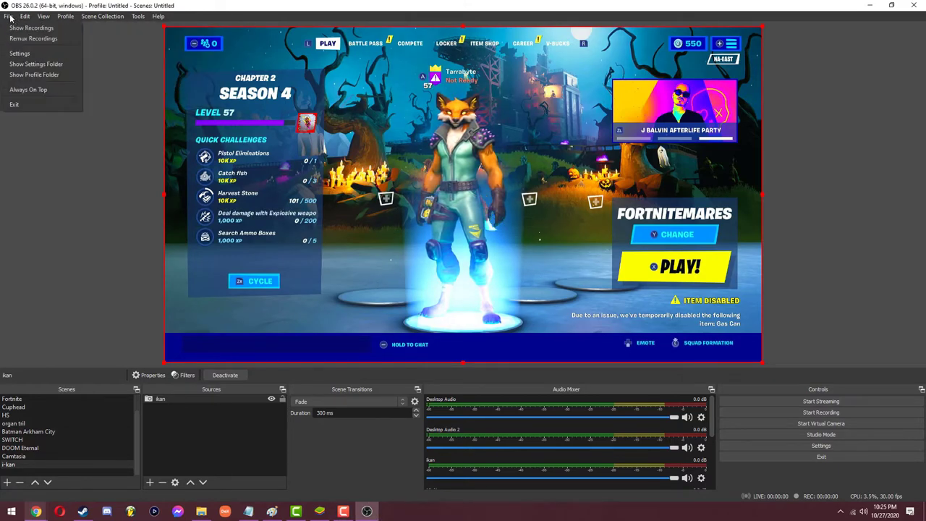
pyautogui.moveTo(8, 16)
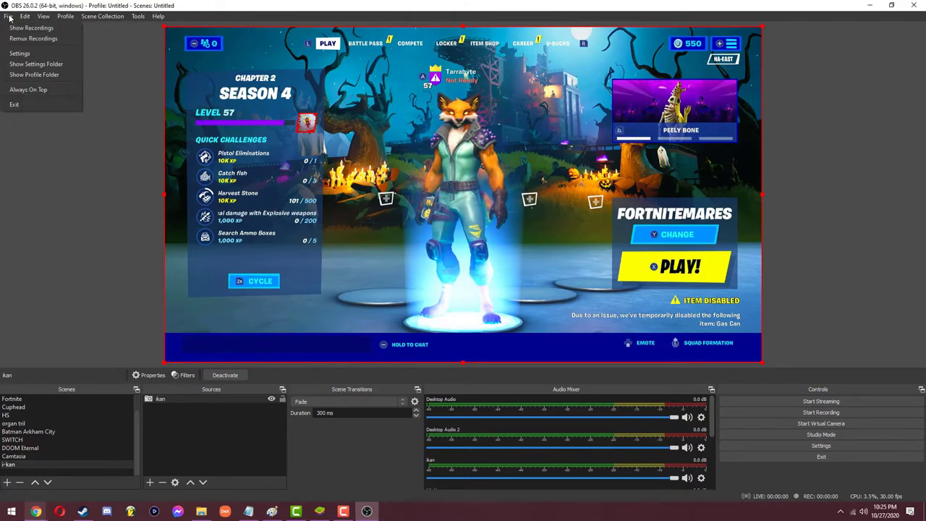
pyautogui.click(21, 52)
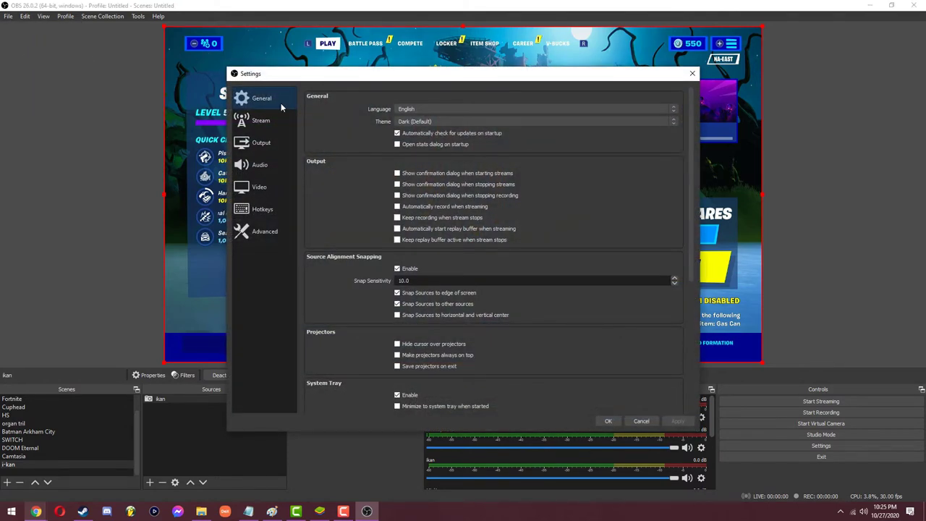
pyautogui.click(274, 172)
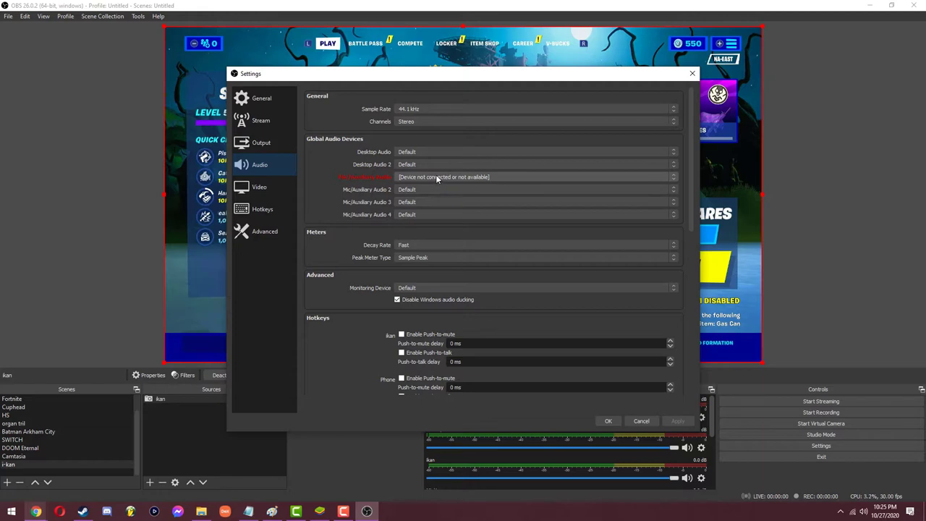
pyautogui.click(436, 110)
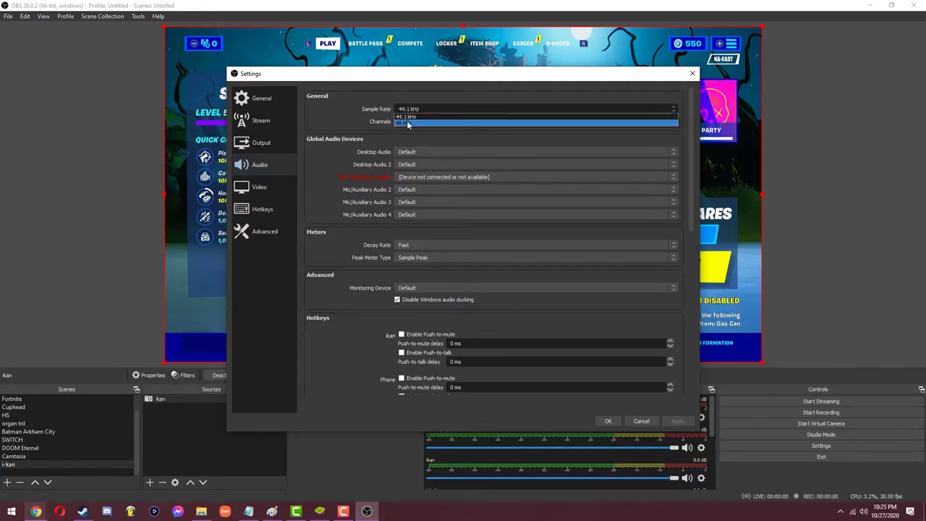
pyautogui.click(408, 123)
pyautogui.click(407, 125)
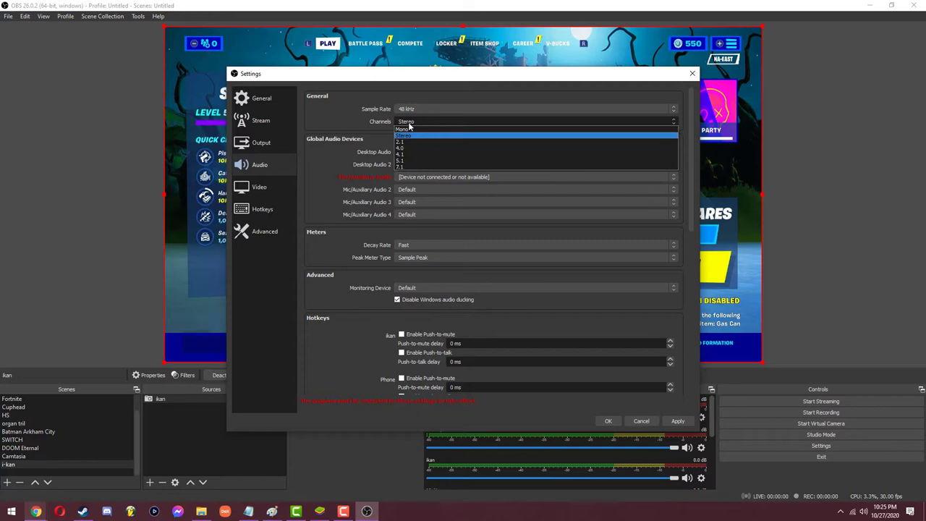
pyautogui.click(410, 164)
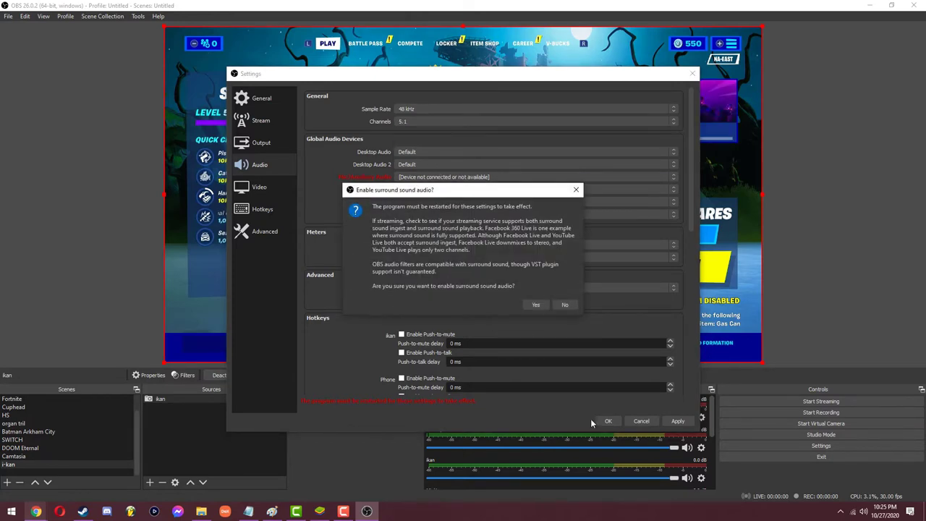
pyautogui.click(535, 304)
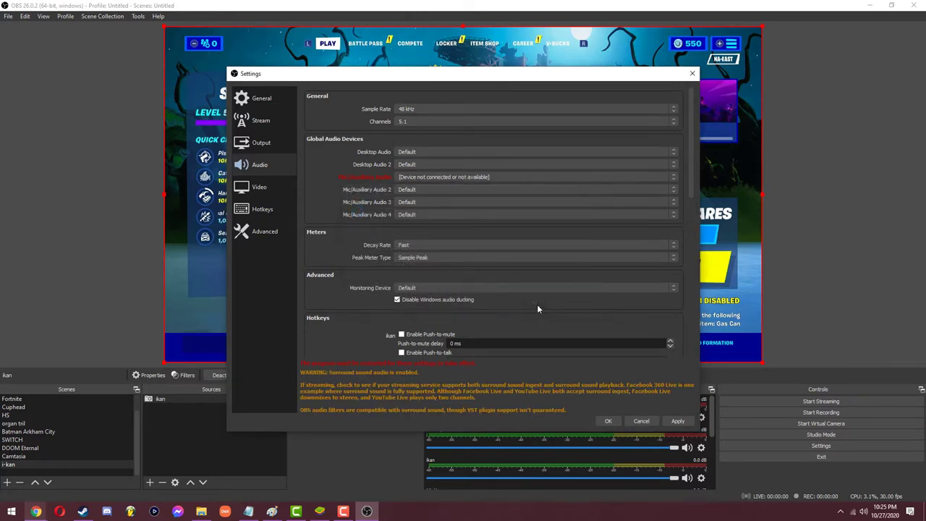
pyautogui.click(677, 421)
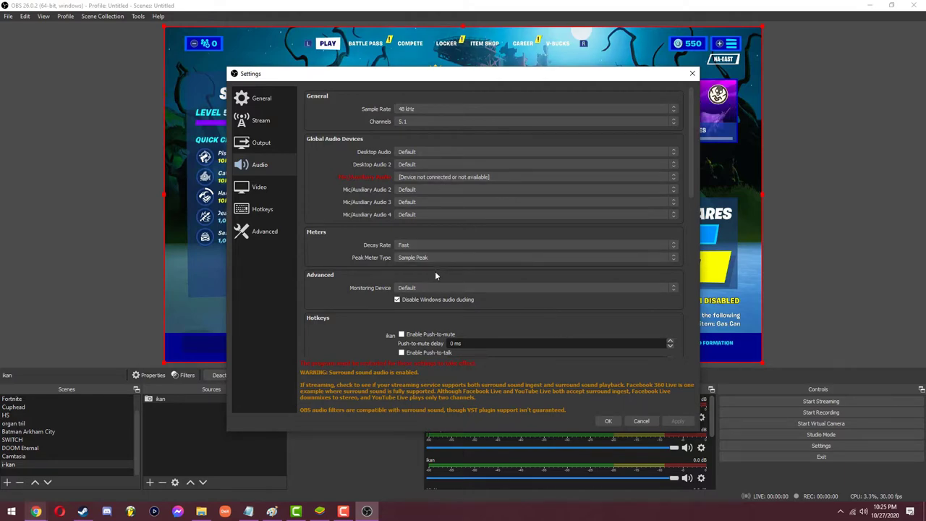
# - Look over the Advanced page, then return to Audio and show the monitoring device choices
pyautogui.scroll(-3, 455, 277)
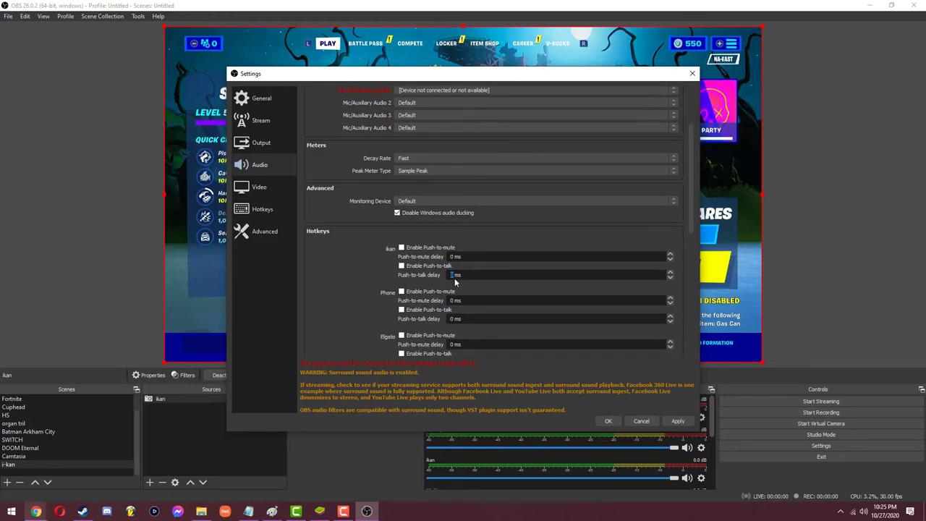
pyautogui.scroll(3, 454, 282)
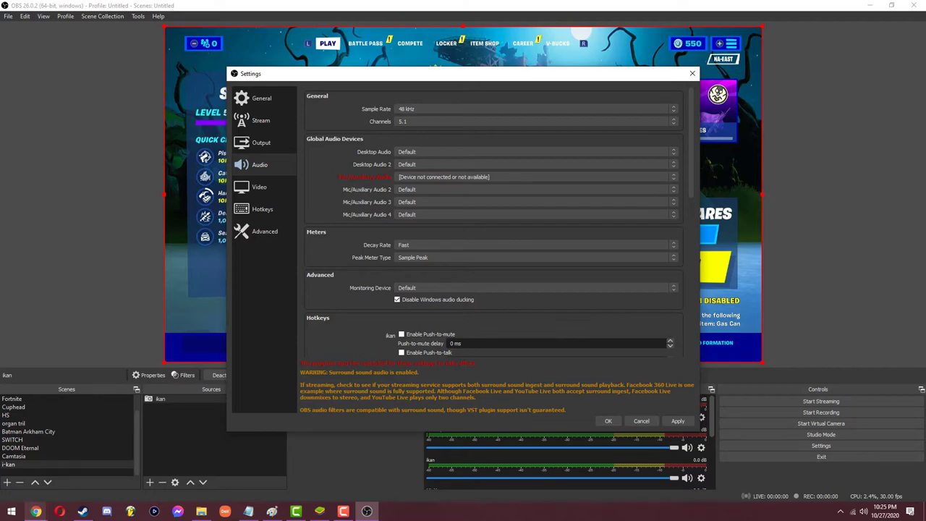
pyautogui.click(276, 238)
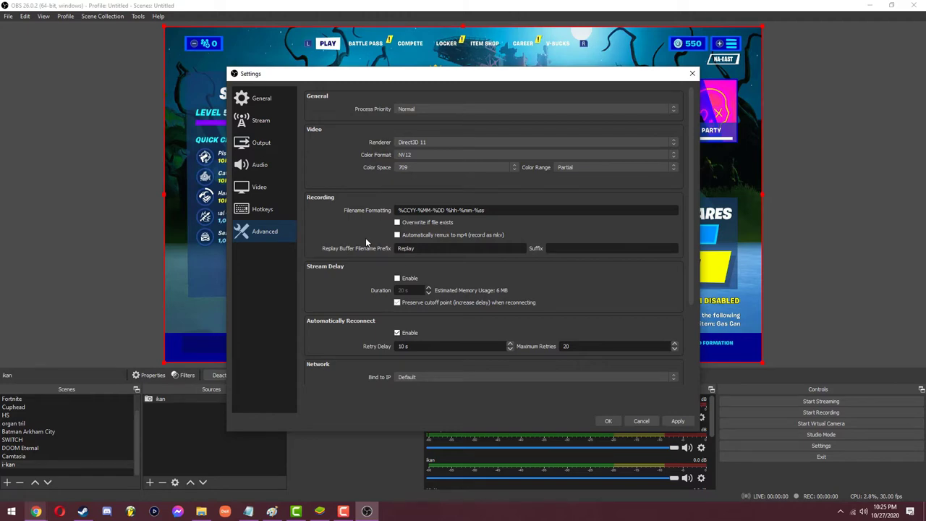
pyautogui.click(271, 171)
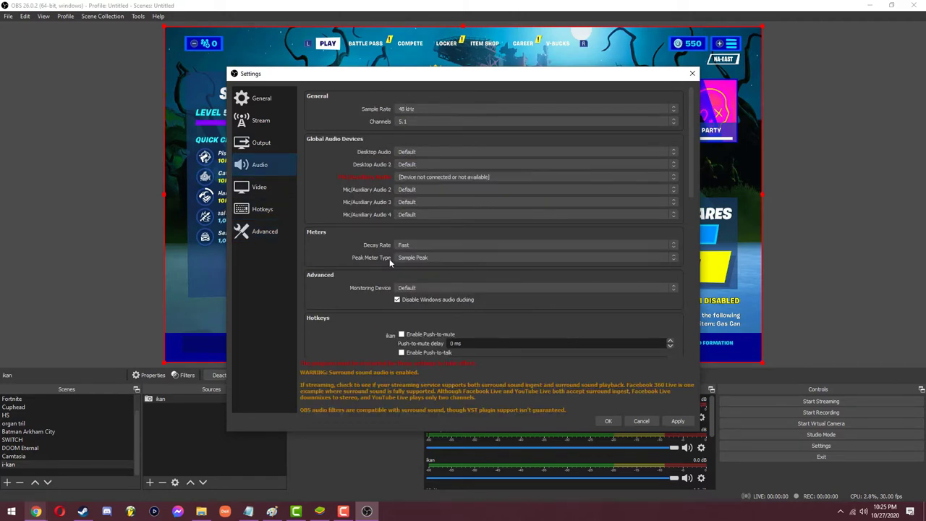
pyautogui.click(420, 290)
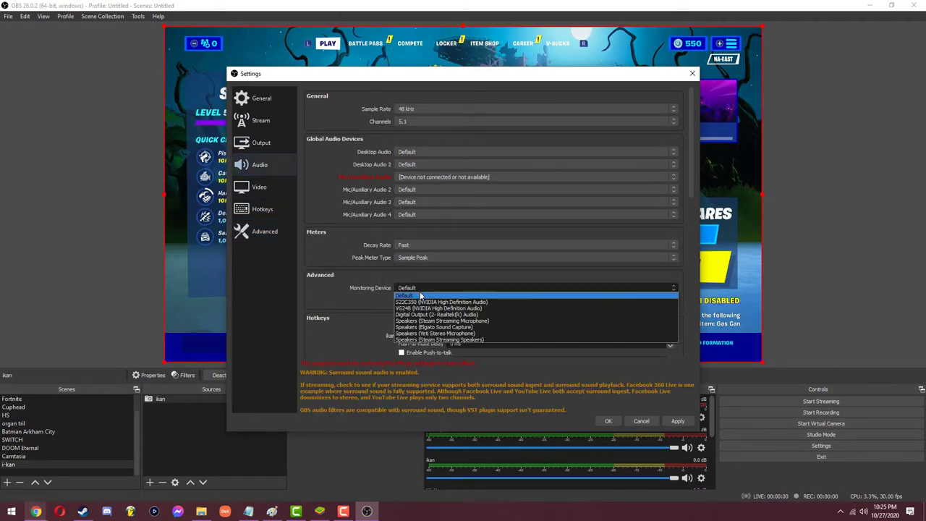
# - Set the monitoring device to Digital Output (2- Realtek(R) Audio), save, and restart OBS Studio
pyautogui.click(491, 315)
pyautogui.click(680, 421)
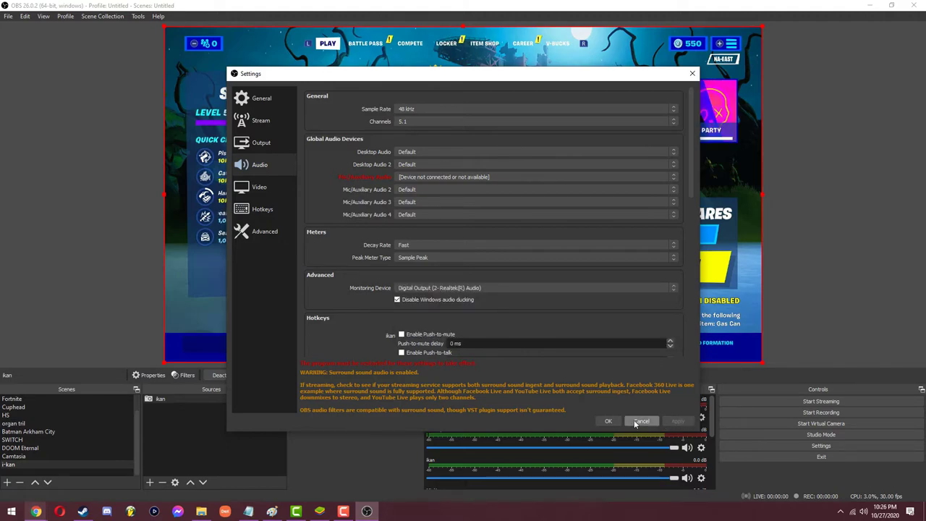
pyautogui.click(637, 421)
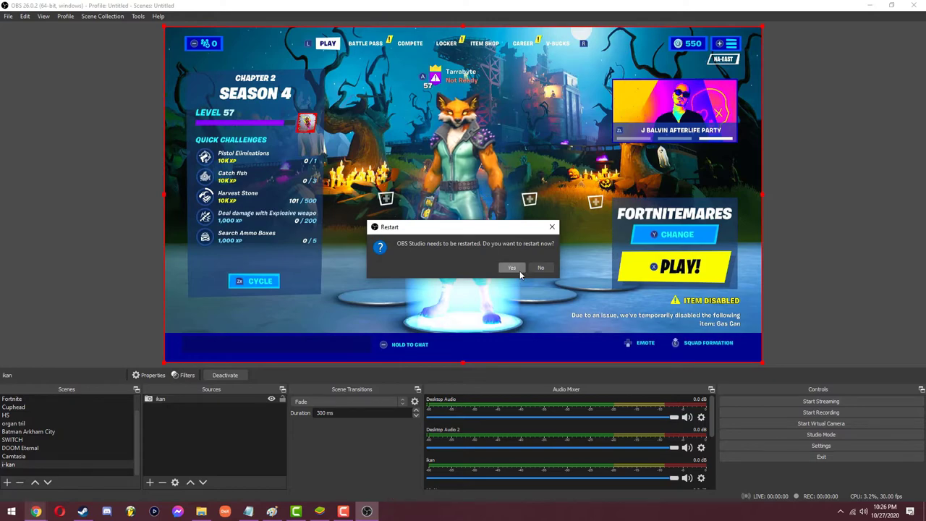
pyautogui.click(519, 272)
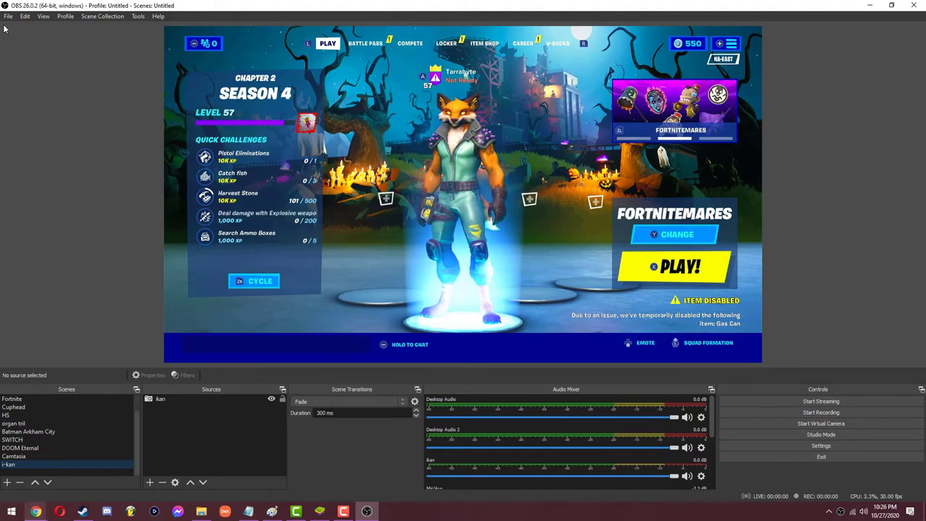
# - Open the OBS settings from the File menu and go to the Output page
pyautogui.click(137, 16)
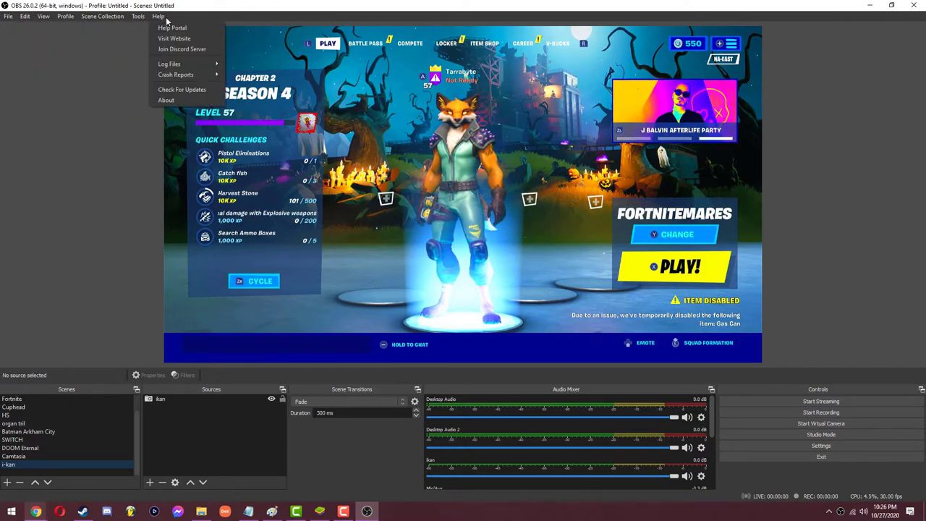
pyautogui.moveTo(38, 12)
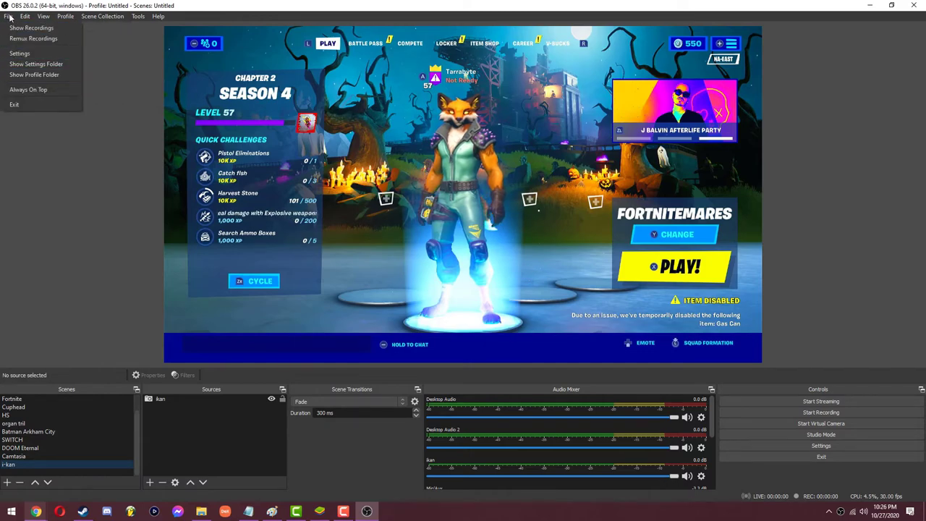
pyautogui.click(24, 17)
pyautogui.click(24, 17)
pyautogui.click(8, 16)
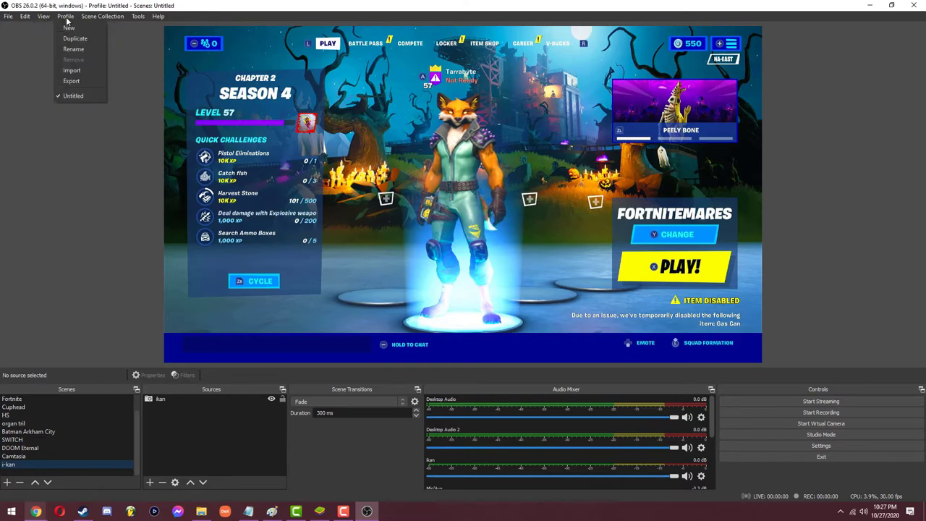
pyautogui.moveTo(86, 21)
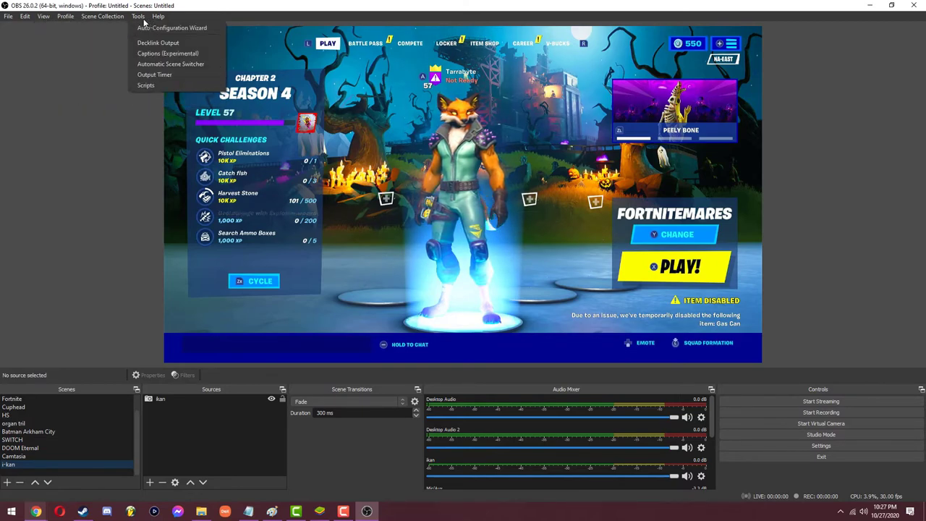
pyautogui.moveTo(162, 24)
pyautogui.moveTo(5, 17)
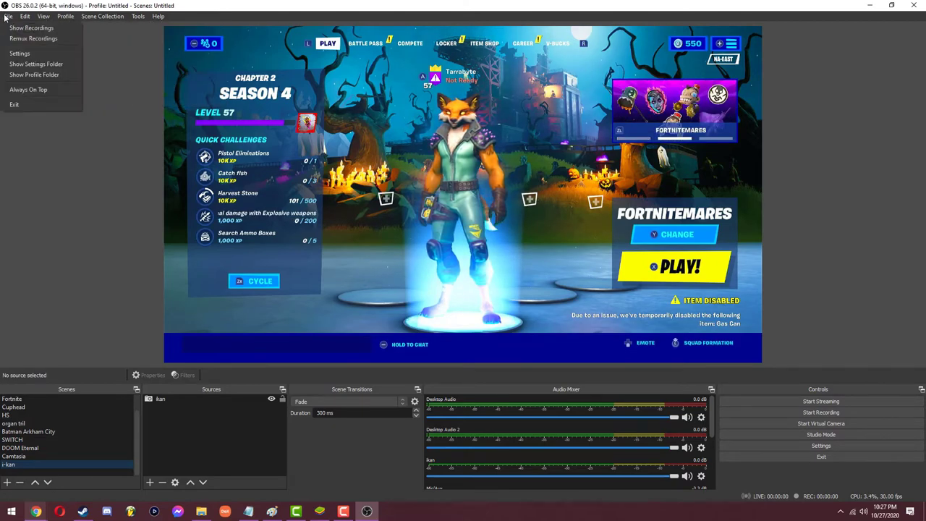
pyautogui.click(36, 55)
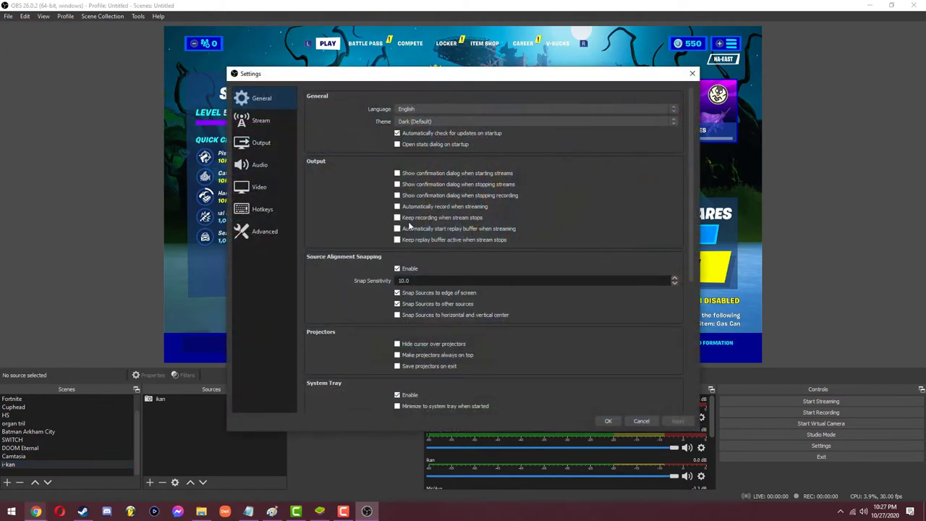
pyautogui.click(262, 142)
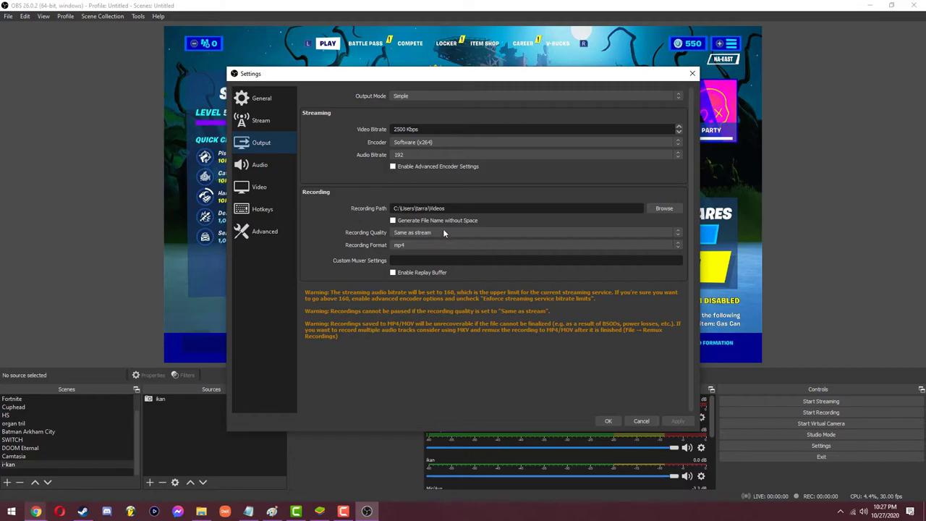
# - Create an OBS RECORDING folder on Elgato main (E:) and set it as the recording path
pyautogui.click(664, 208)
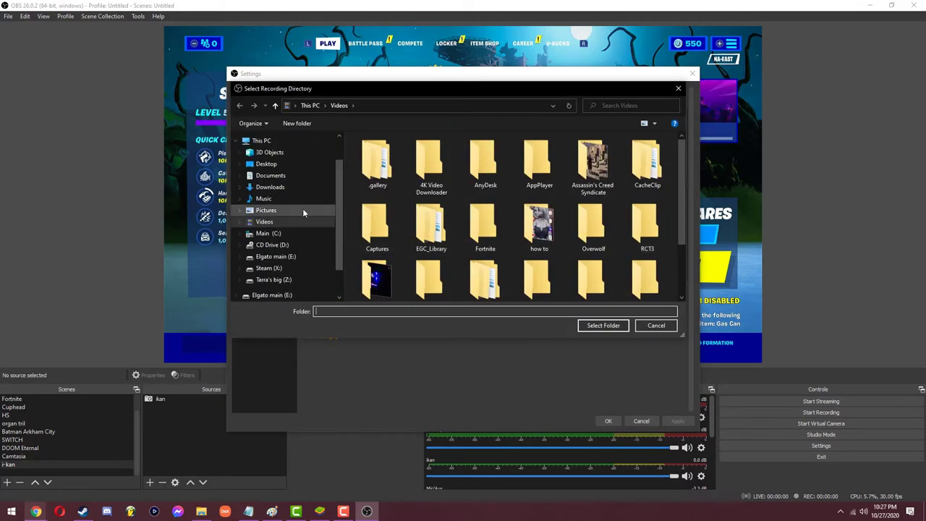
pyautogui.click(274, 259)
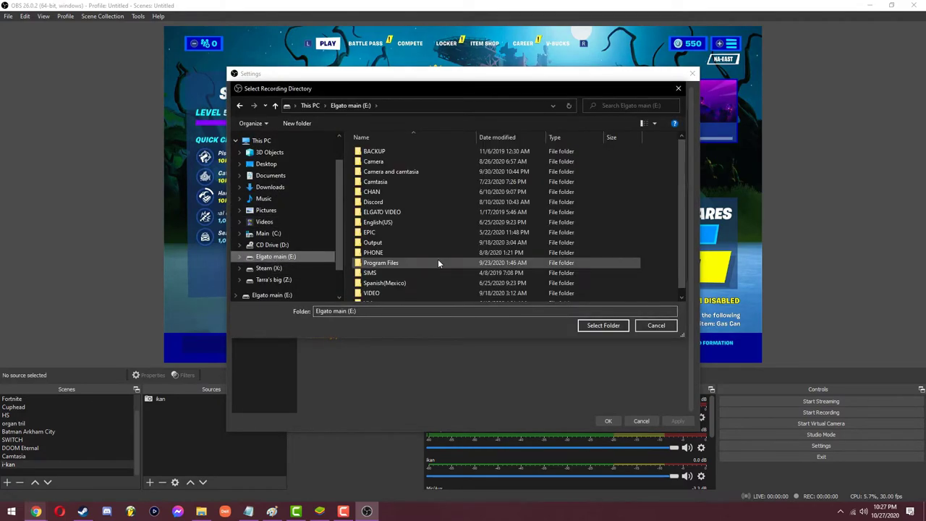
pyautogui.scroll(-1, 438, 259)
pyautogui.hotkey('ctrl', 'shift', 'n')
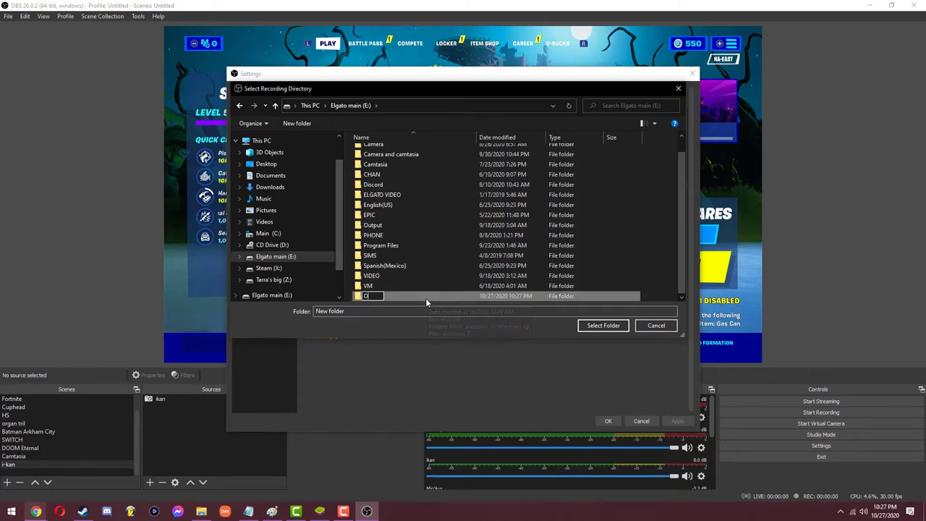
pyautogui.write('OBS RECORDING')
pyautogui.press('Return')
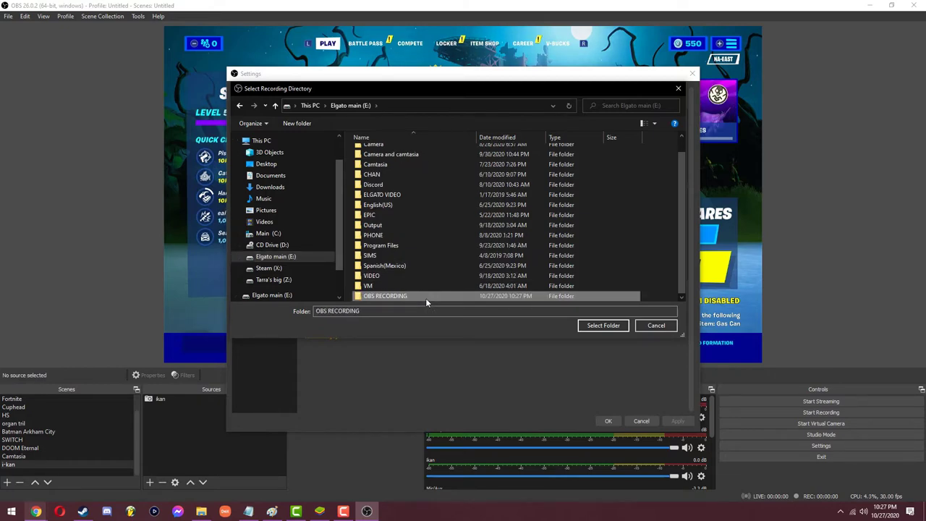
pyautogui.click(603, 325)
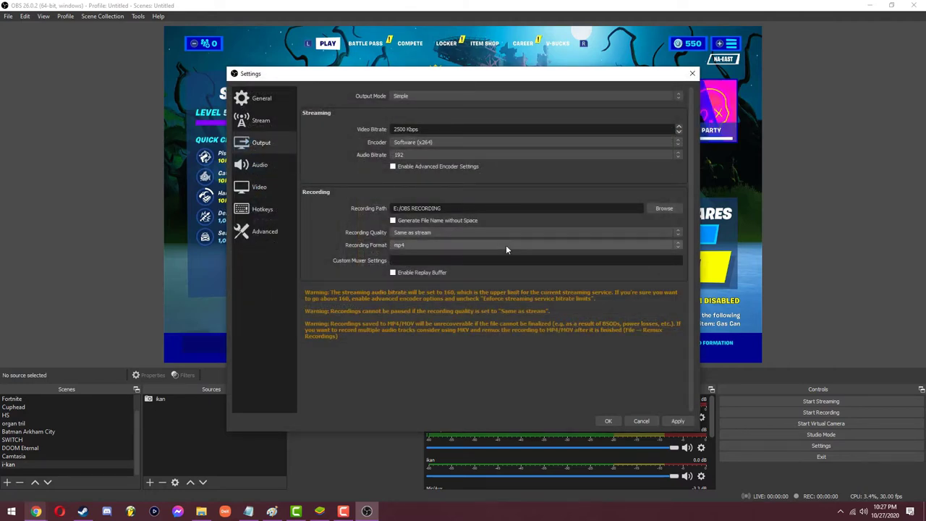
# - Set the monitoring device to VG248 (NVIDIA High Definition Audio), toggle audio ducking, and apply
pyautogui.click(254, 165)
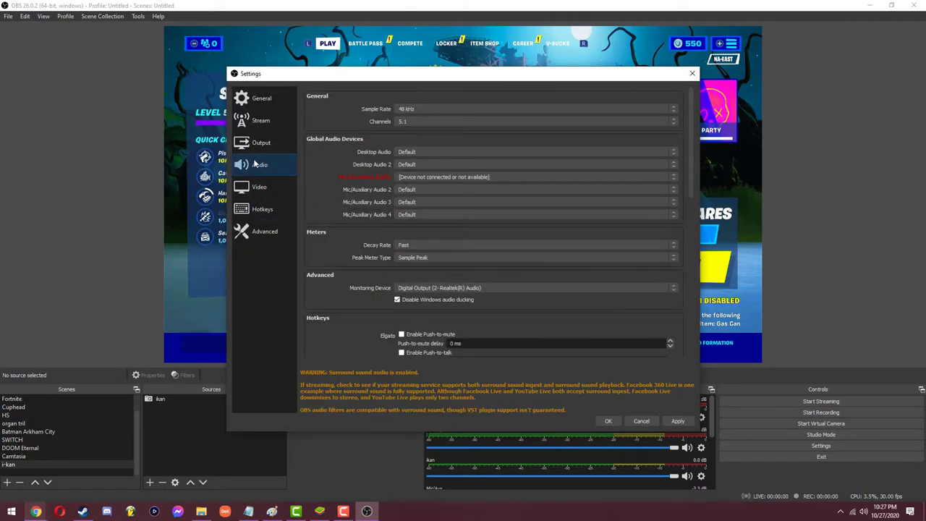
pyautogui.click(461, 289)
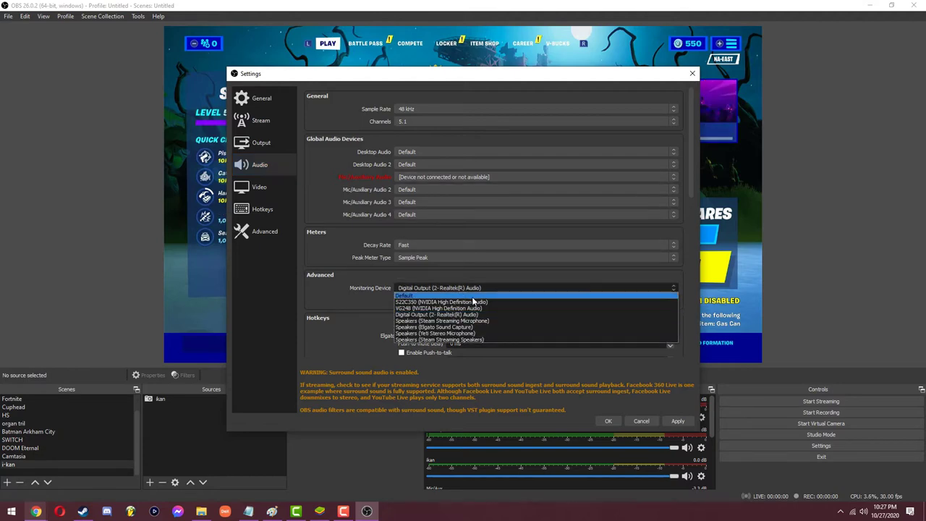
pyautogui.click(519, 308)
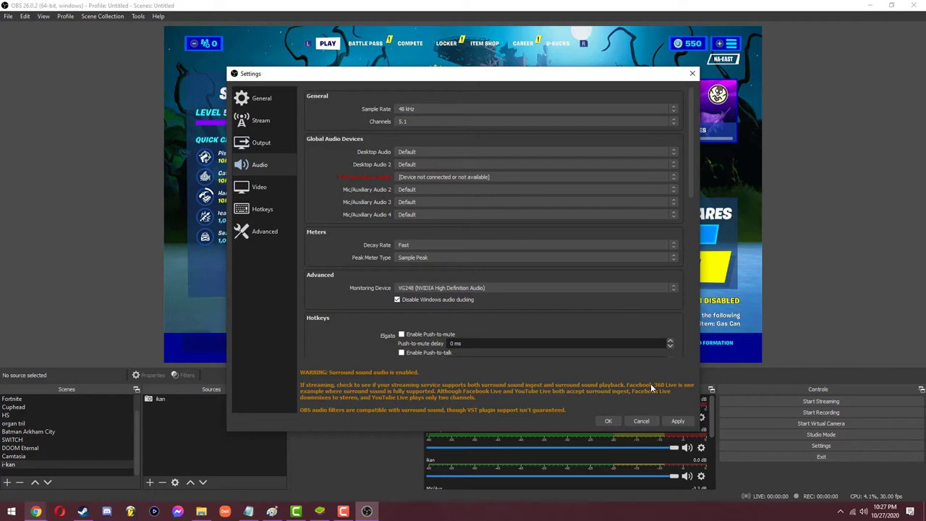
pyautogui.click(678, 421)
pyautogui.click(428, 302)
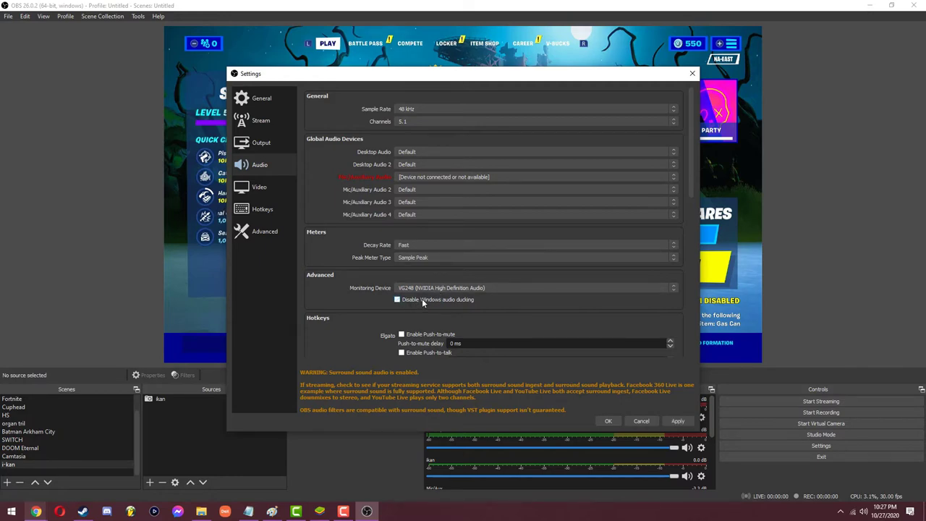
pyautogui.click(678, 421)
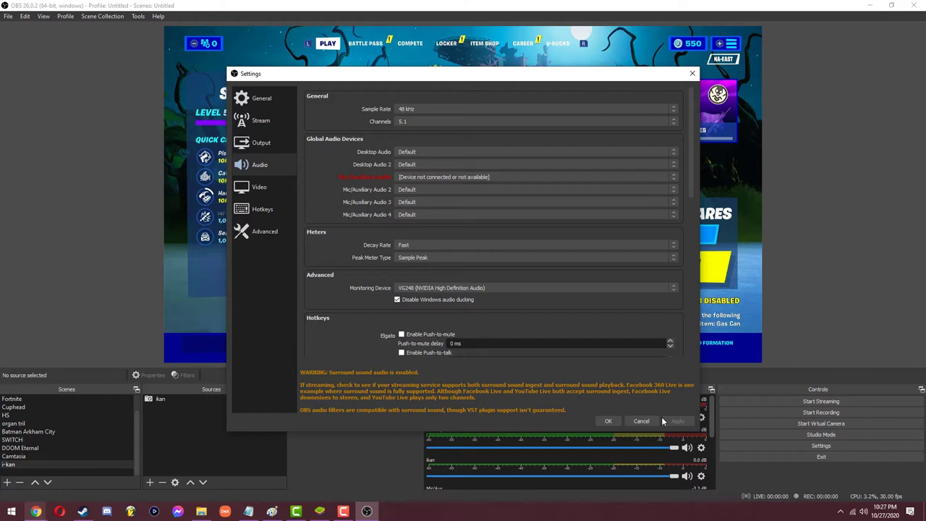
# - Switch away from OBS Studio to the web browser with Alt+Tab
pyautogui.hotkey('alt', 'Tab')
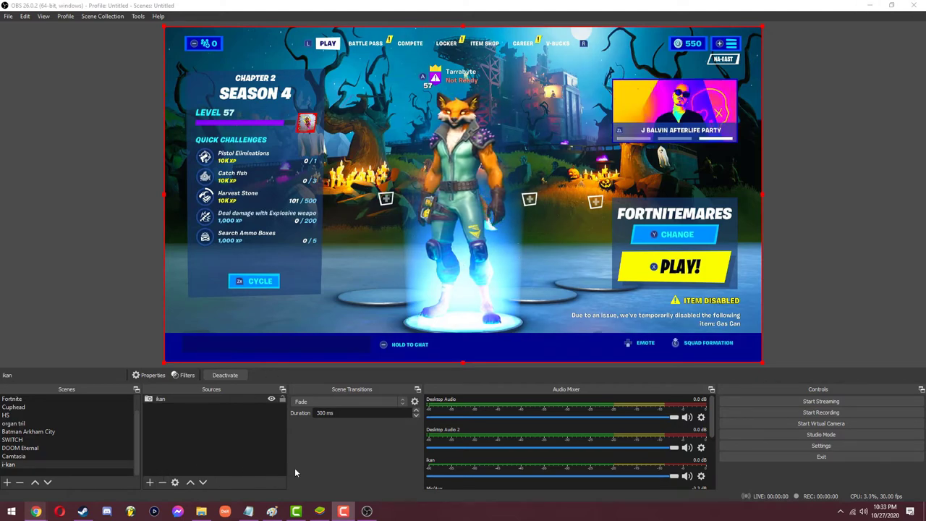
# - Return to the Amazon ikan capture-card results and open the HomeStream HDMI to USB device page
pyautogui.hotkey('alt', 'Tab')
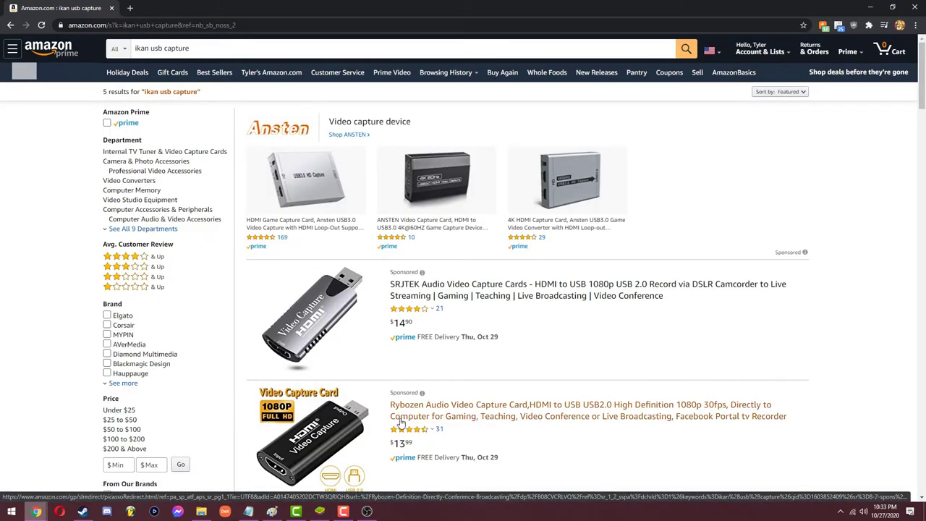
pyautogui.moveTo(432, 432)
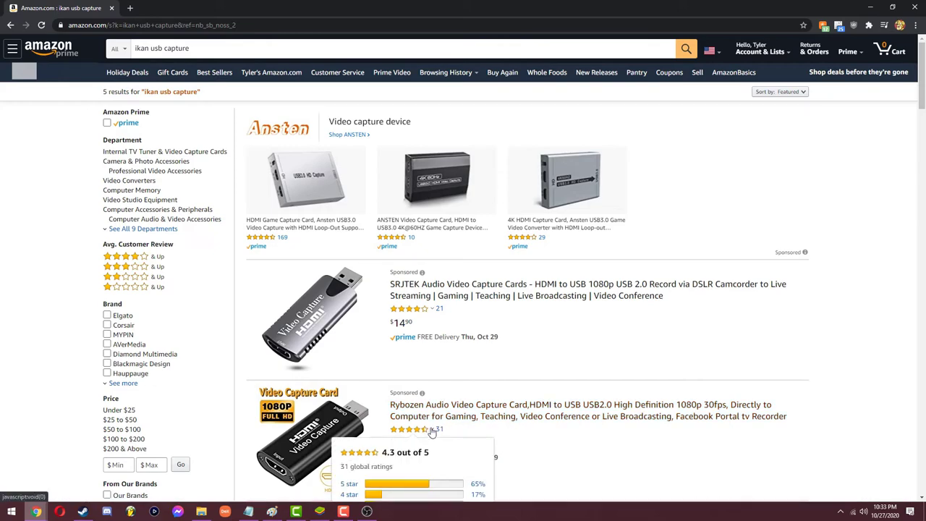
pyautogui.scroll(-3, 432, 432)
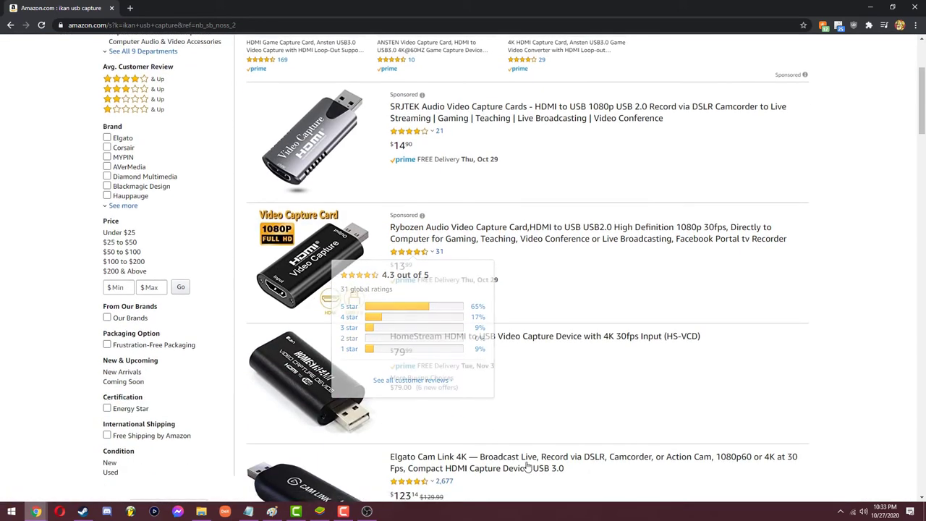
pyautogui.click(428, 337)
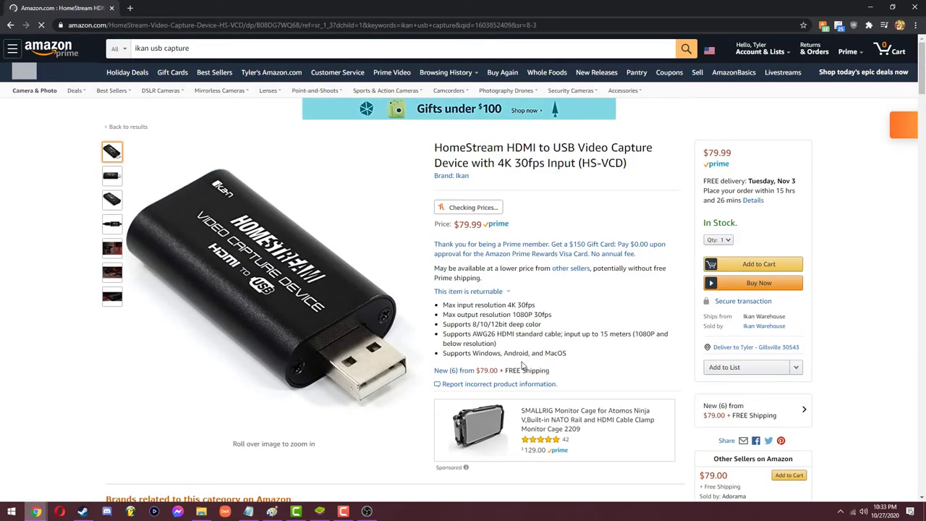
# - Find the product's customer questions and upvote the question about USB 3.0
pyautogui.scroll(-1, 521, 361)
pyautogui.scroll(-5, 521, 361)
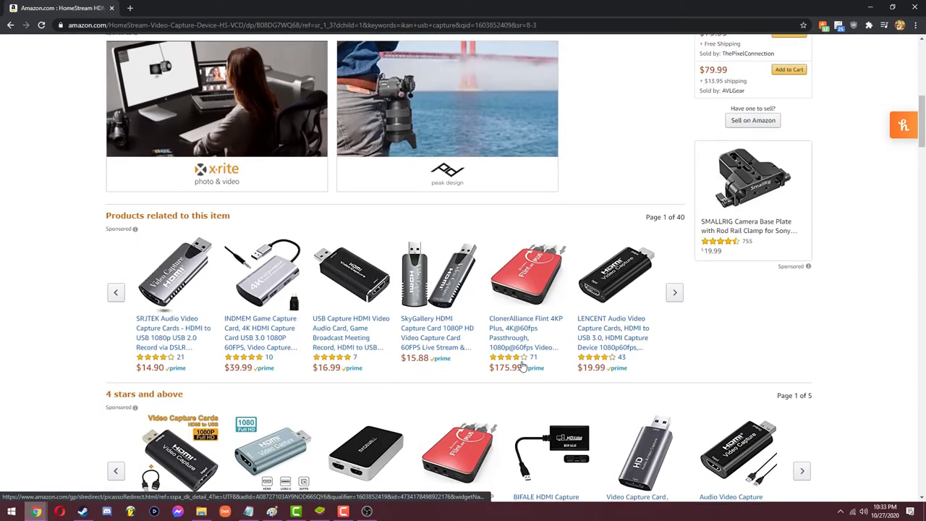
pyautogui.scroll(-10, 521, 361)
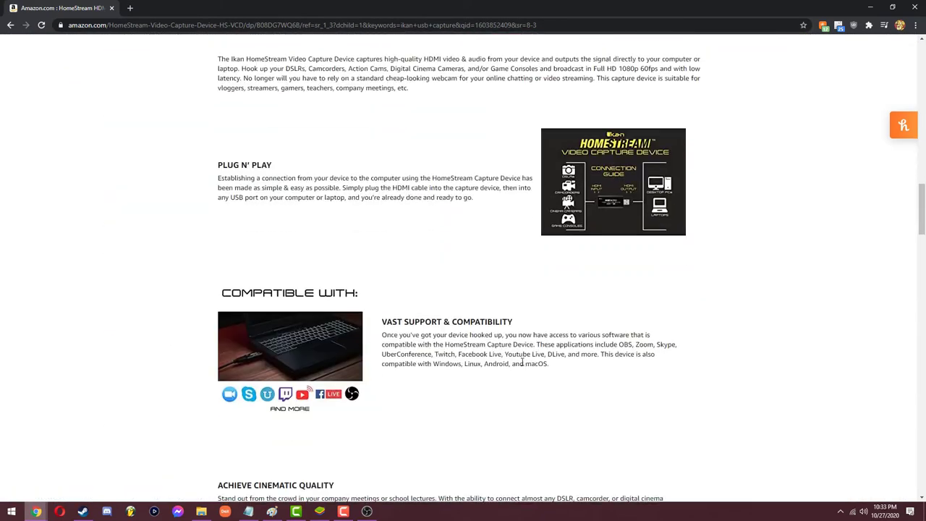
pyautogui.scroll(5, 159, 304)
pyautogui.click(169, 265)
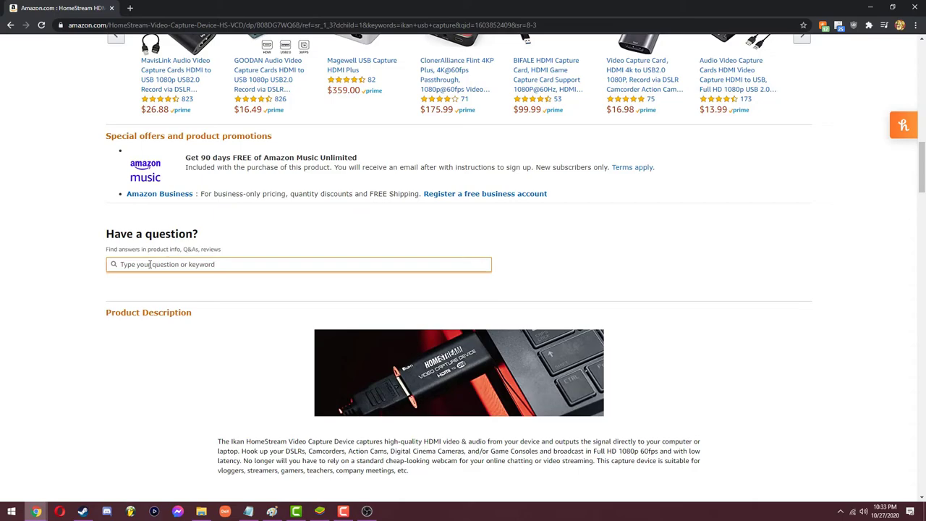
pyautogui.scroll(-20, 505, 219)
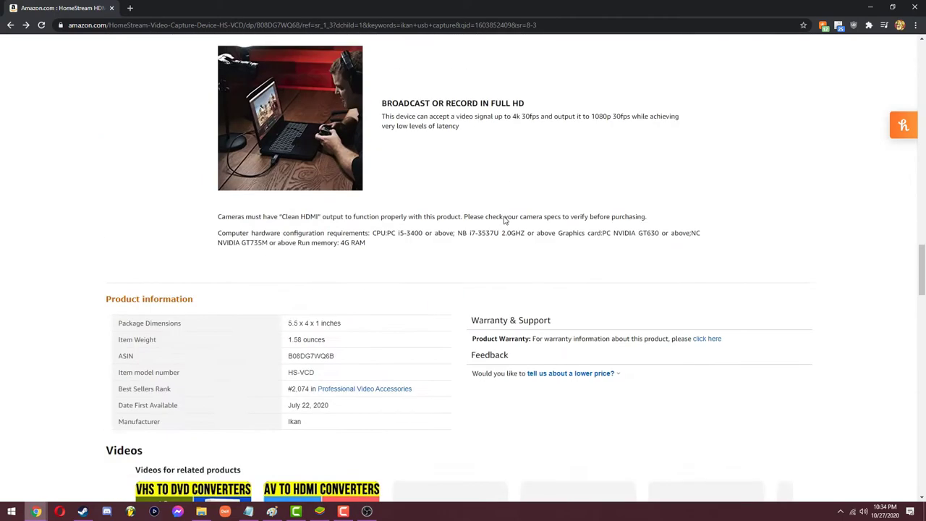
pyautogui.scroll(2, 505, 220)
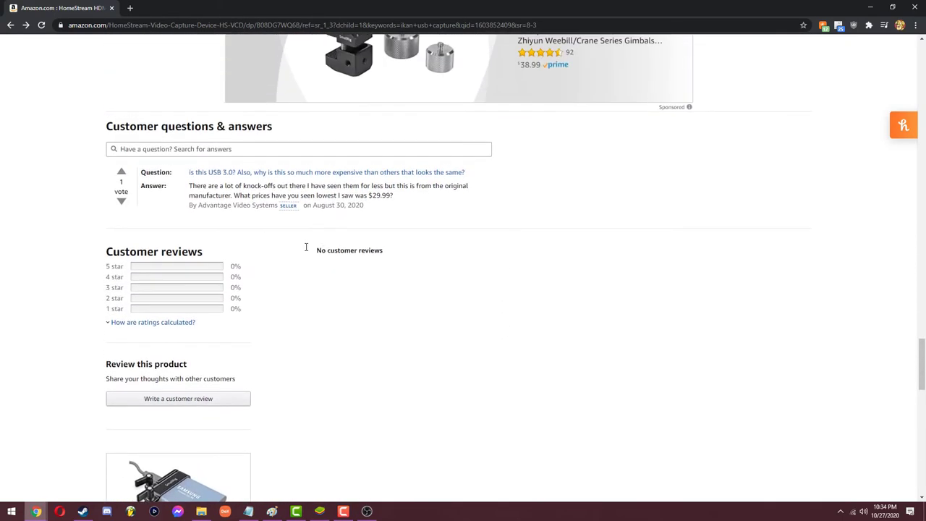
pyautogui.click(122, 177)
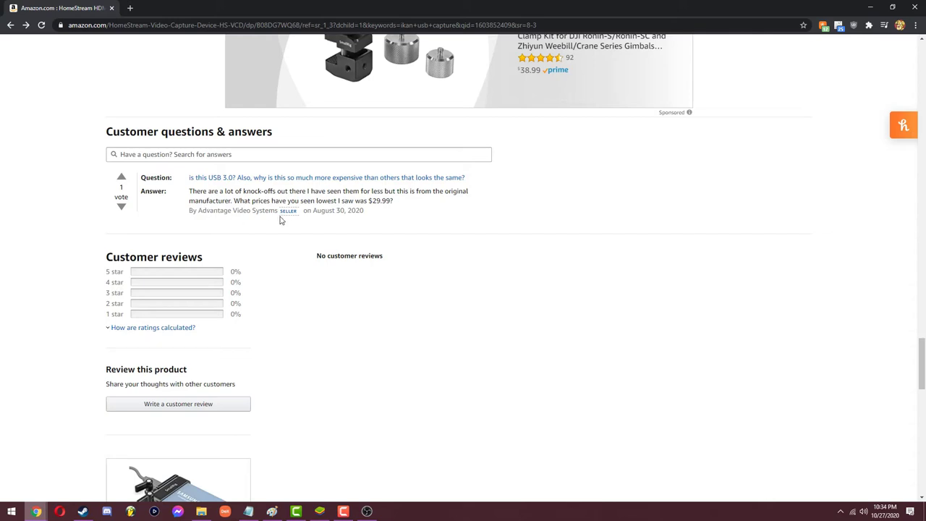
# - Open the USB 3.0 question's own page and start an answer reading 'ak is literally trhe'
pyautogui.click(226, 179)
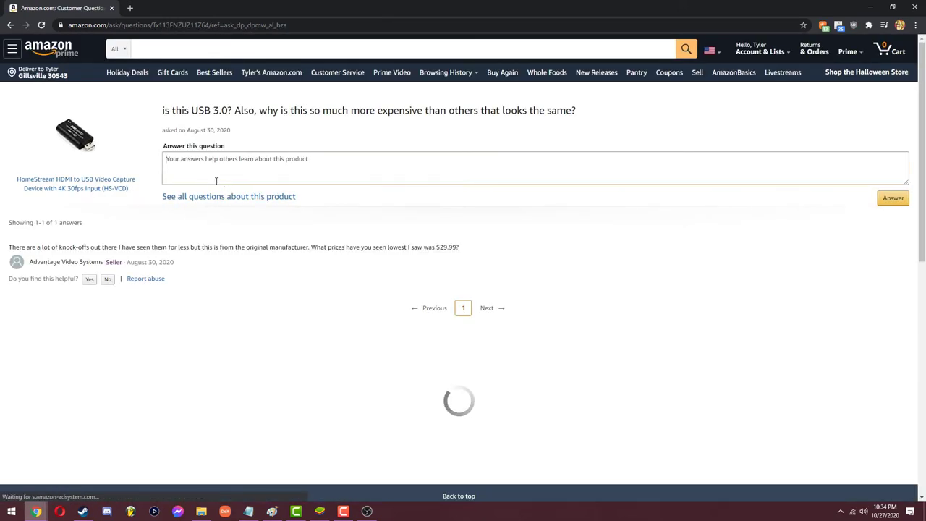
pyautogui.click(217, 181)
pyautogui.write('a')
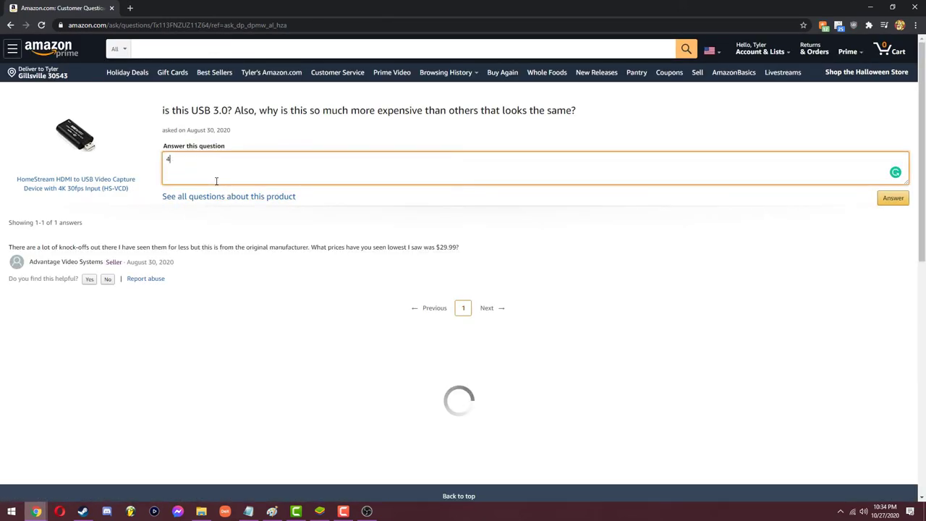
pyautogui.write('k is')
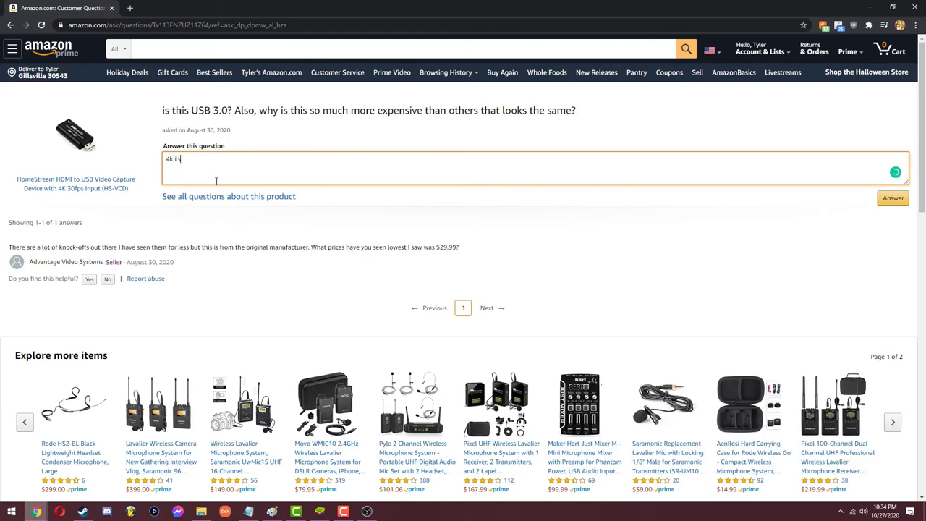
pyautogui.write(' literally trhe')
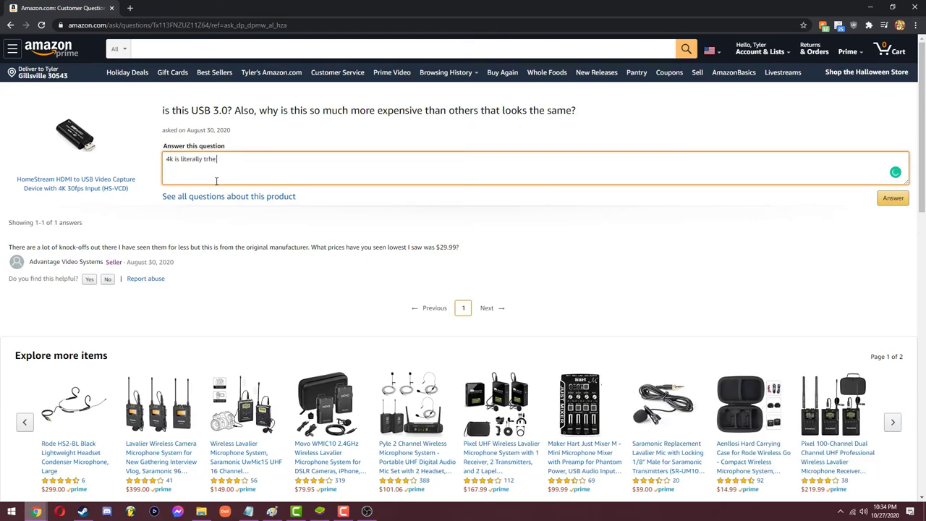